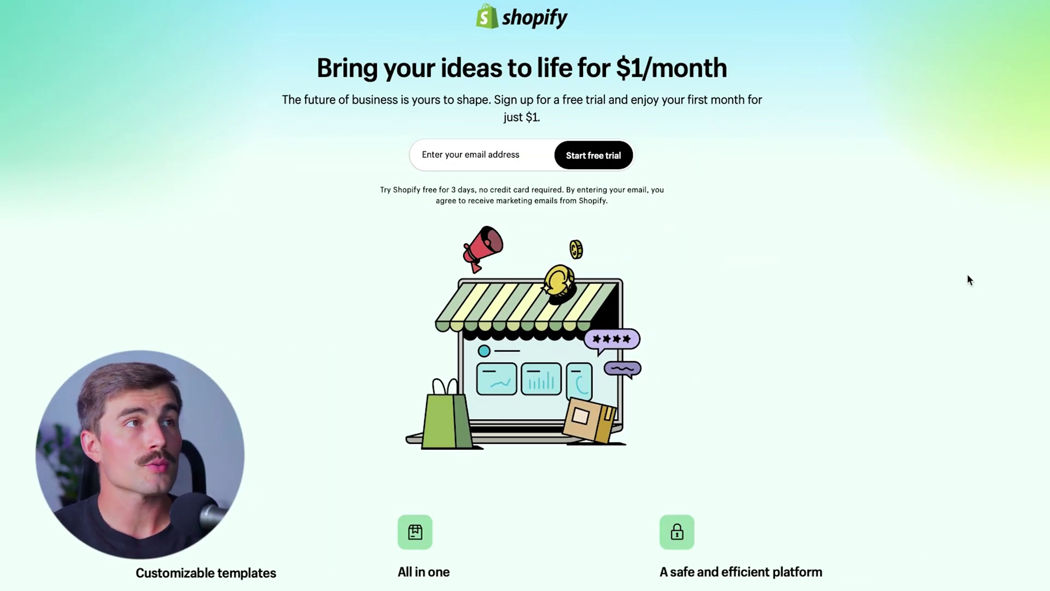
Step: Enter your e-mail for the free trial and answer that you're just starting
{"action": "left_click", "coordinate": [483, 158]}
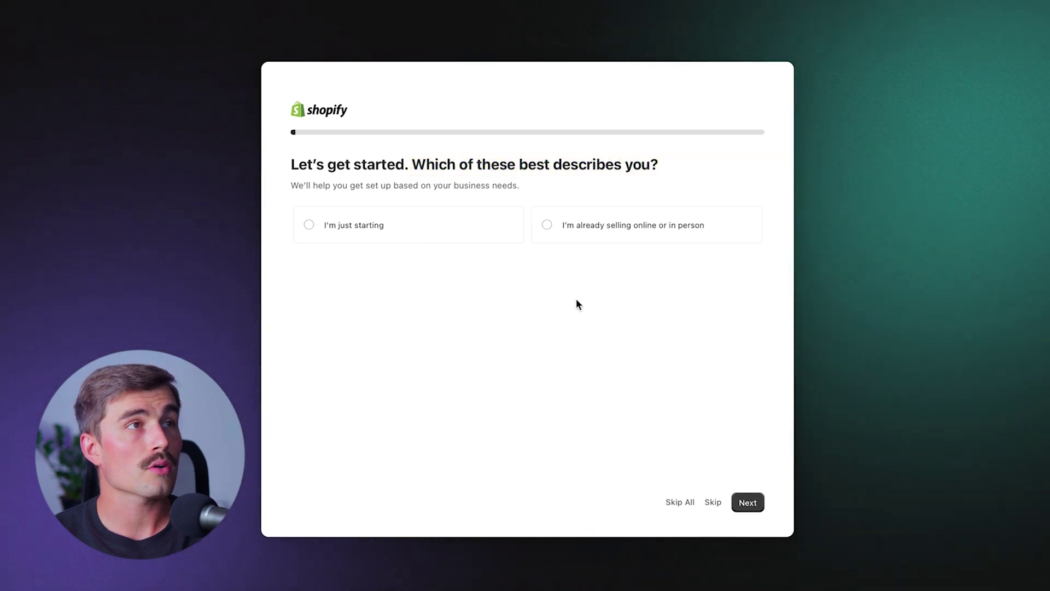
{"action": "left_click", "coordinate": [377, 232]}
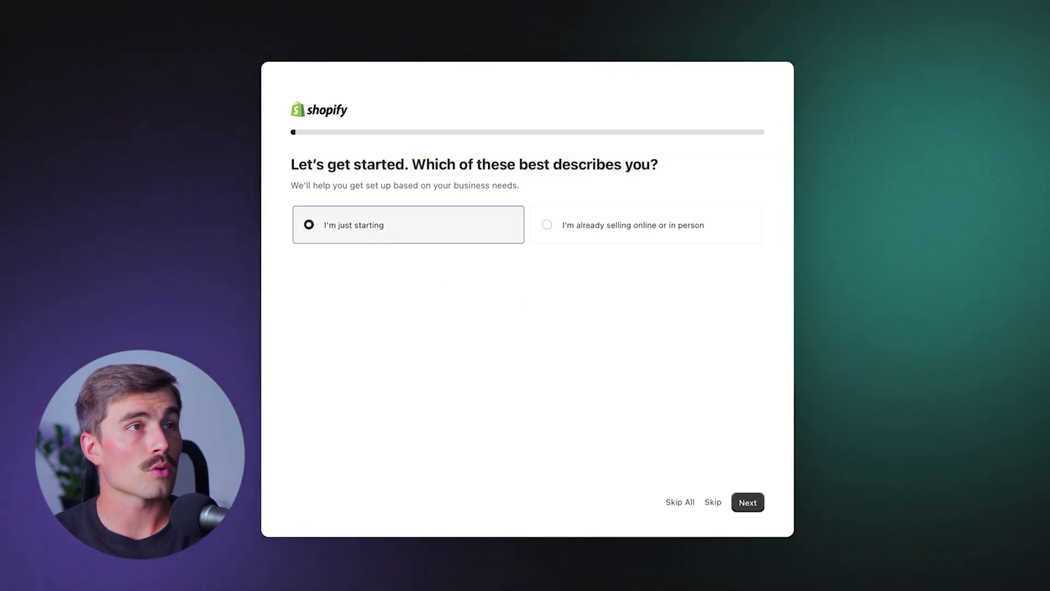
{"action": "left_click", "coordinate": [756, 503]}
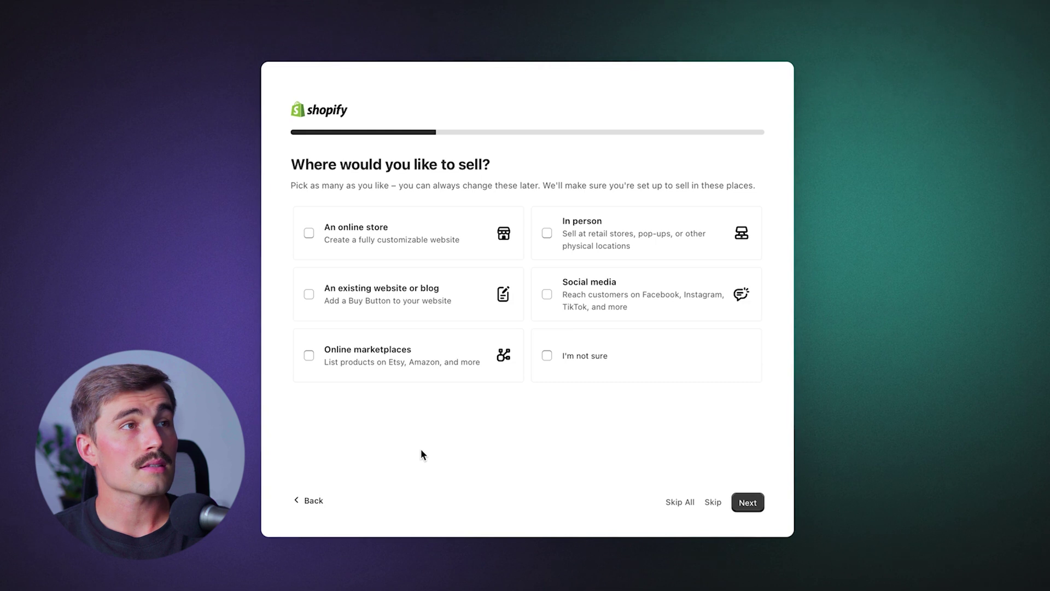
Step: Choose an online store selling products you buy or make yourself, then set the business country
{"action": "left_click", "coordinate": [308, 232]}
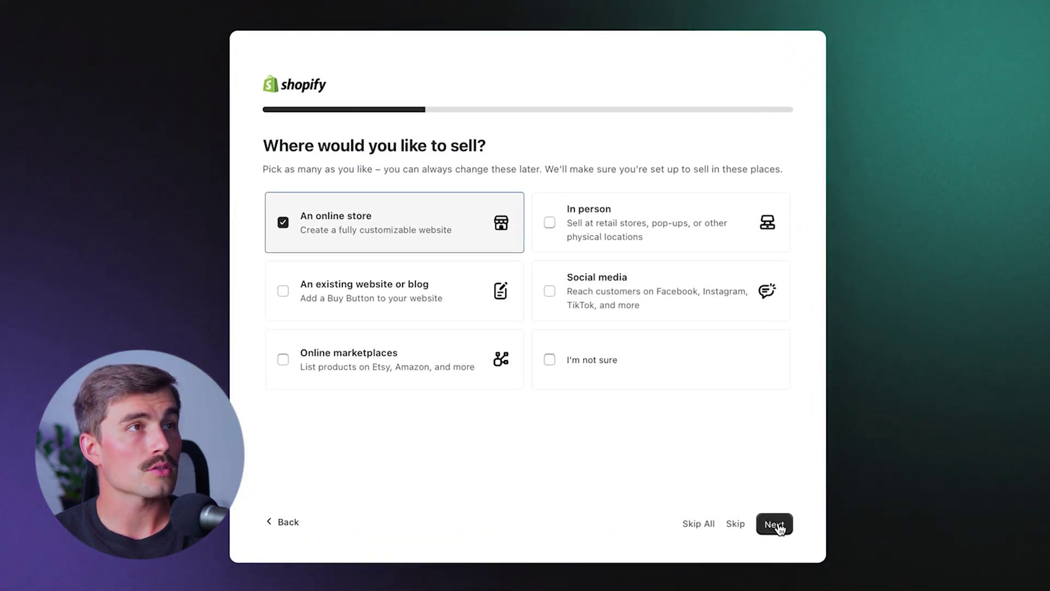
{"action": "left_click", "coordinate": [775, 525]}
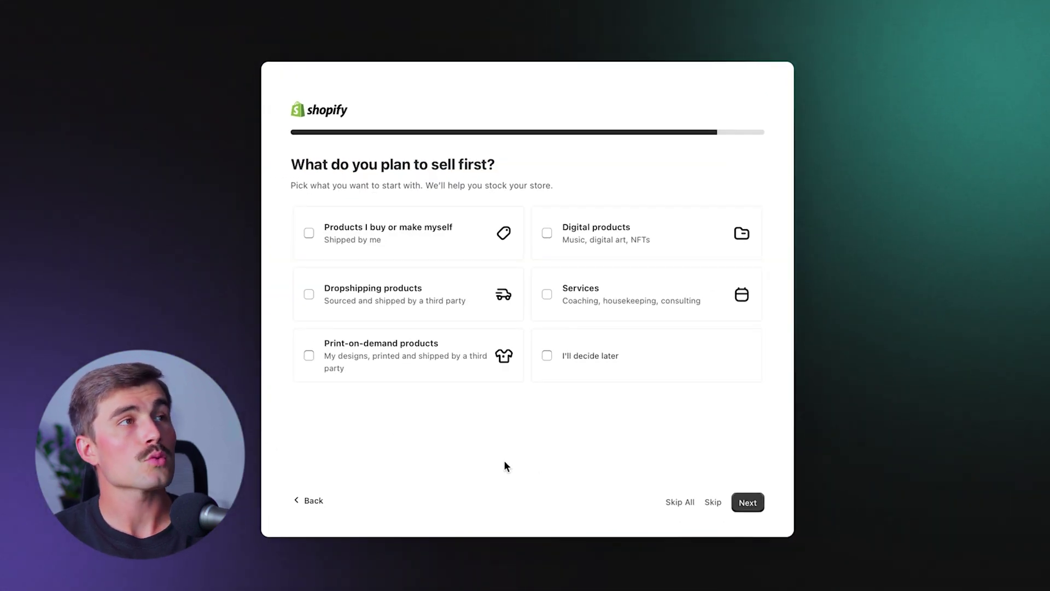
{"action": "left_click", "coordinate": [319, 238]}
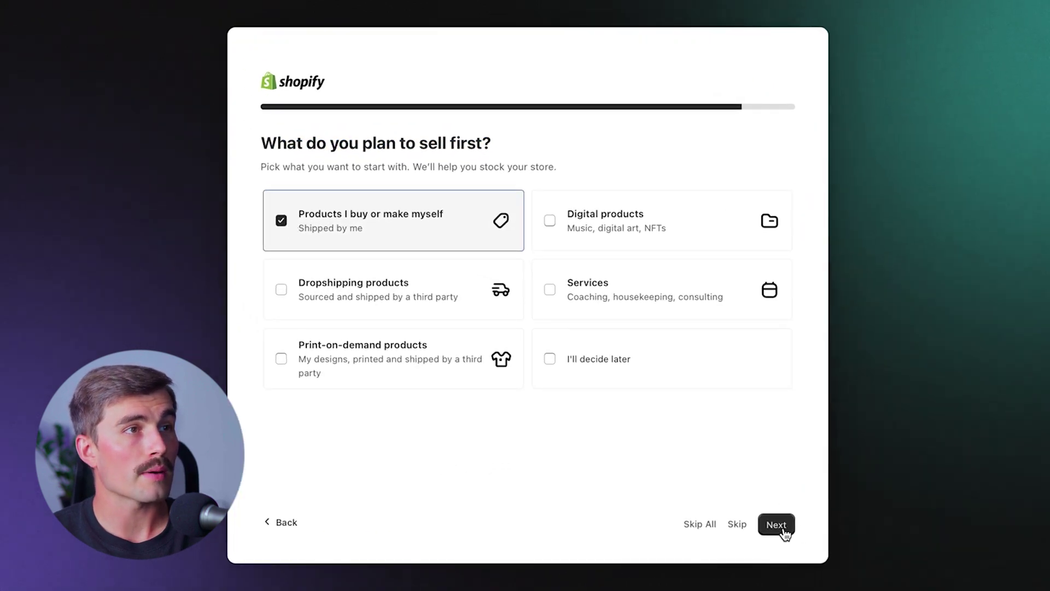
{"action": "left_click", "coordinate": [782, 528]}
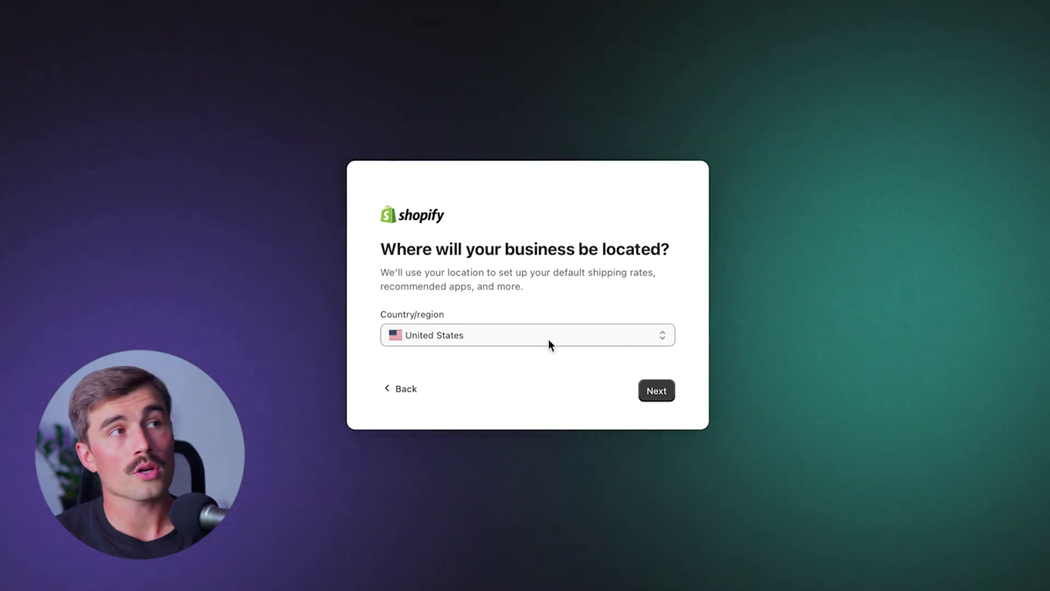
{"action": "left_click", "coordinate": [548, 341]}
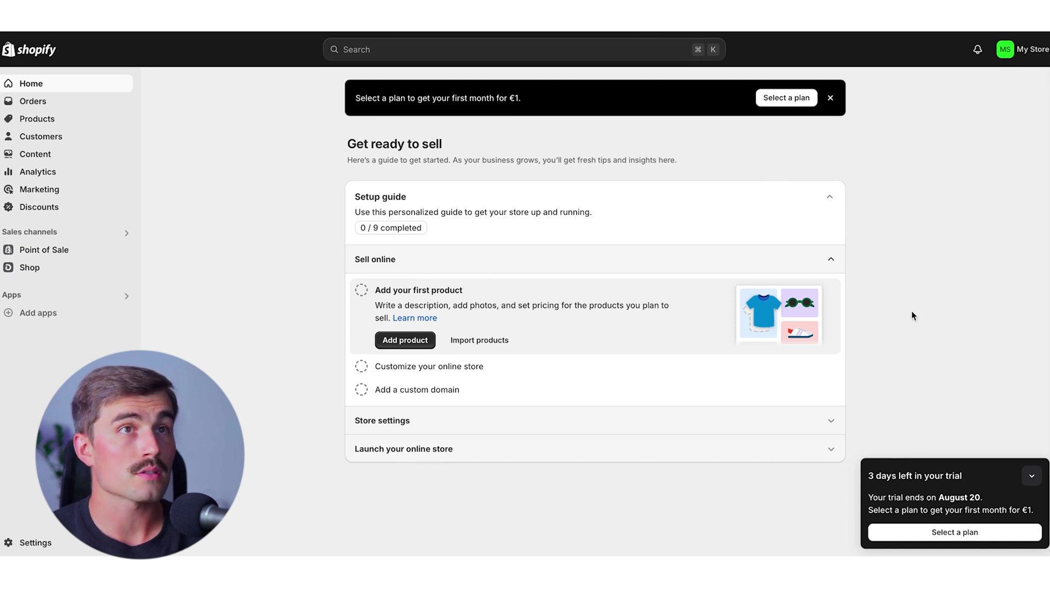
Step: Expand 'Customize your online store' in the setup guide and go to Customize theme
{"action": "left_click", "coordinate": [706, 365]}
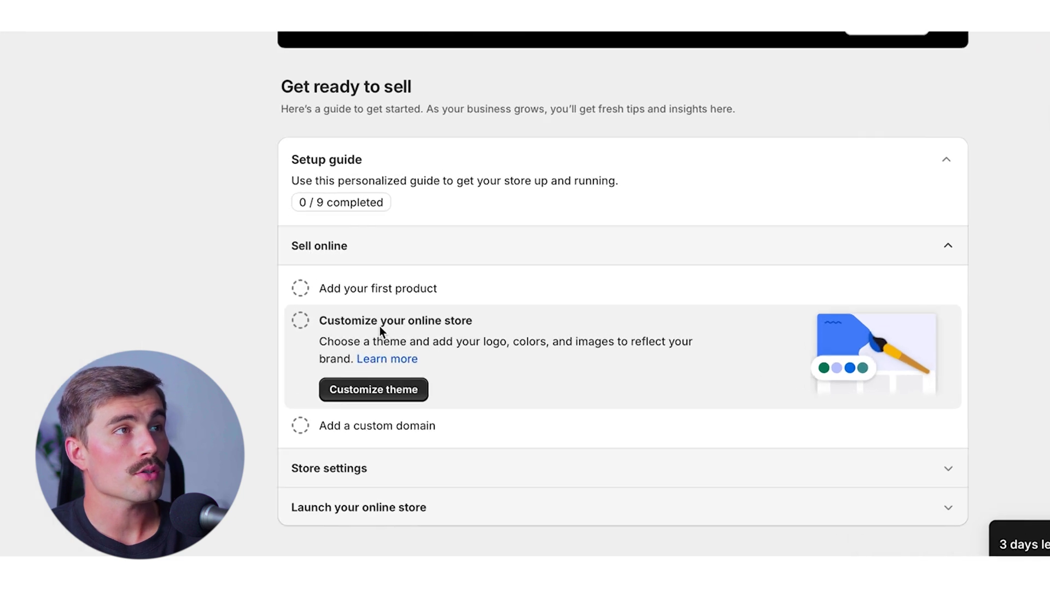
{"action": "left_click", "coordinate": [372, 392]}
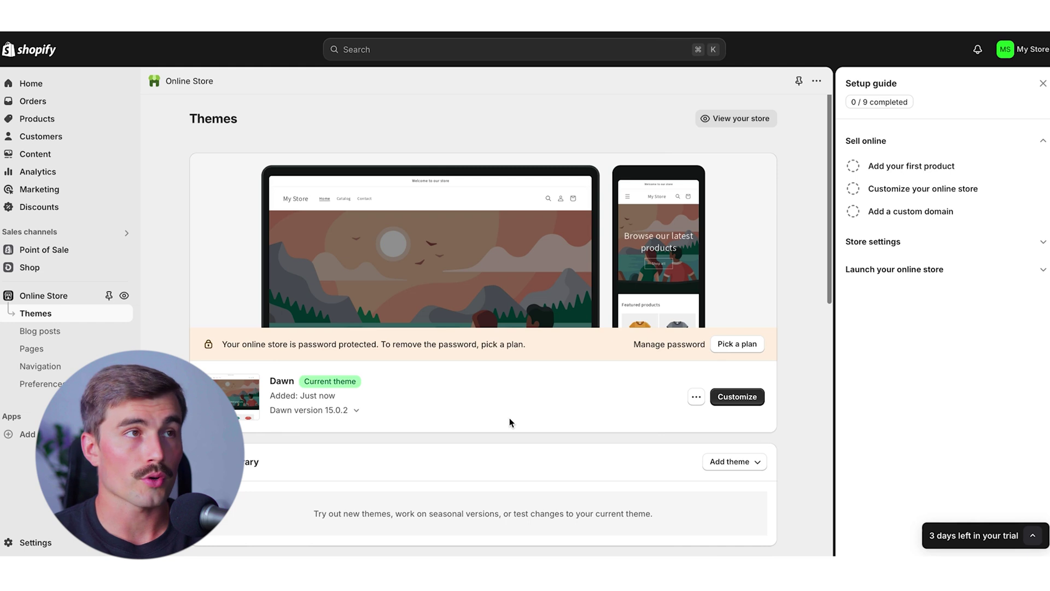
Step: Scroll down to Popular free themes and open the Refresh theme in the Theme Store
{"action": "scroll", "coordinate": [510, 418], "scroll_direction": "down", "scroll_amount": 5}
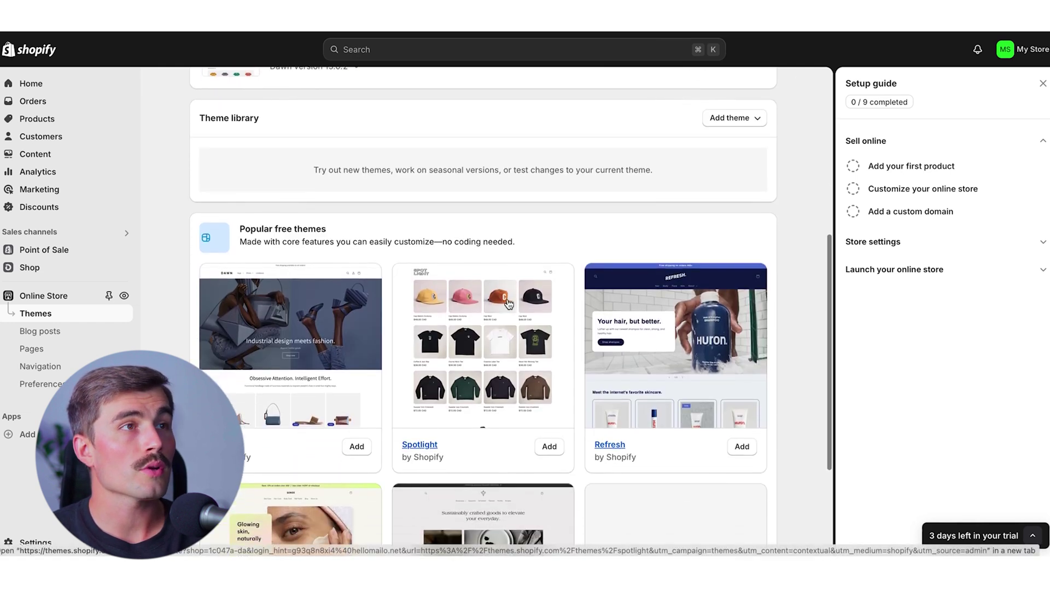
{"action": "scroll", "coordinate": [508, 303], "scroll_direction": "down", "scroll_amount": 1}
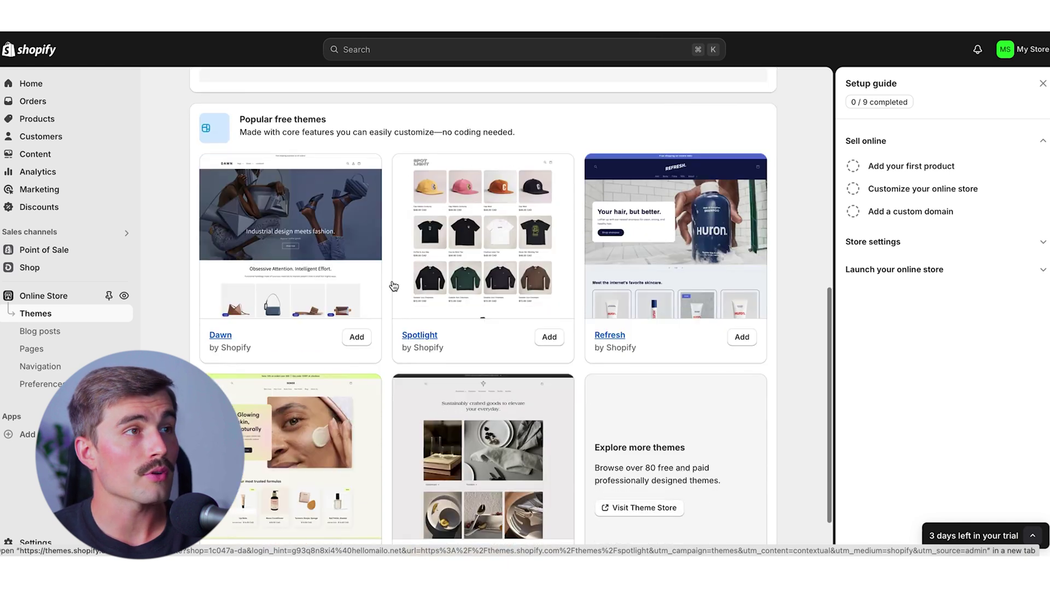
{"action": "scroll", "coordinate": [390, 287], "scroll_direction": "down", "scroll_amount": 2}
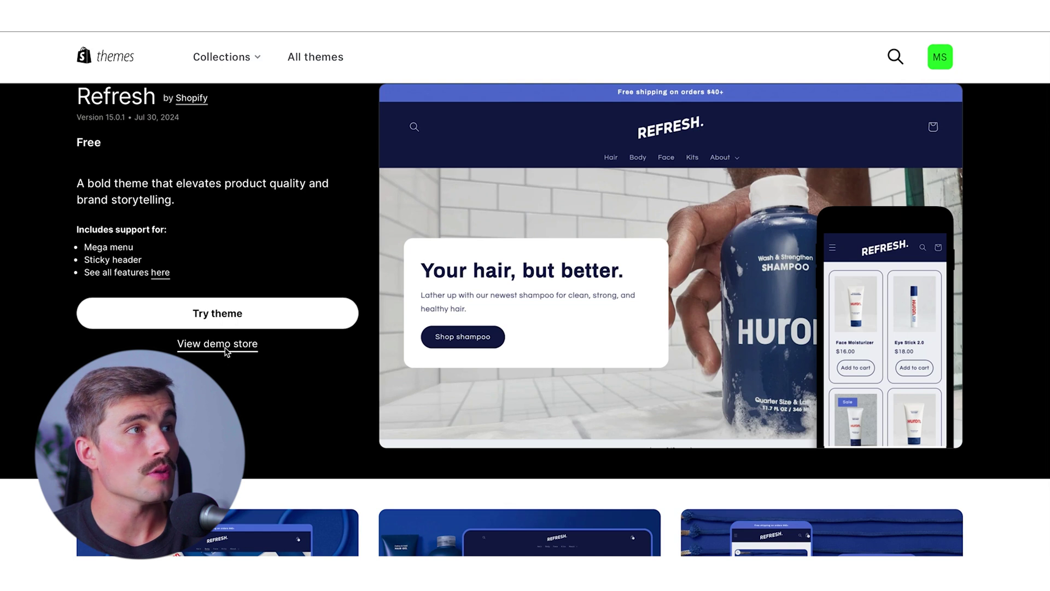
Step: Preview the Refresh theme's demo store and scroll through it
{"action": "left_click", "coordinate": [226, 345]}
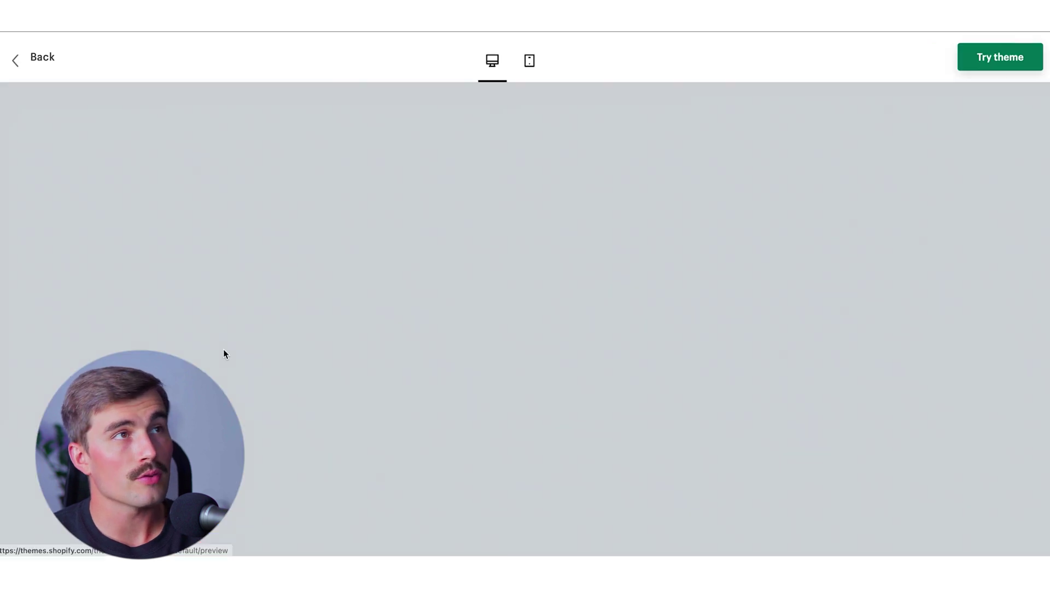
{"action": "scroll", "coordinate": [360, 384], "scroll_direction": "up", "scroll_amount": 10}
{"action": "scroll", "coordinate": [359, 383], "scroll_direction": "down", "scroll_amount": 2}
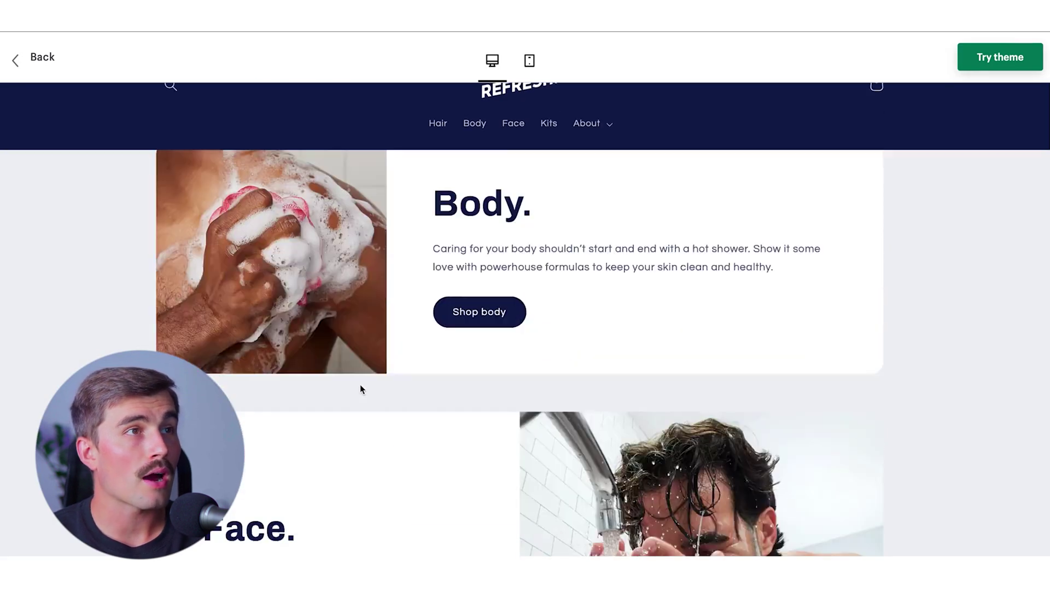
{"action": "scroll", "coordinate": [360, 387], "scroll_direction": "down", "scroll_amount": 18}
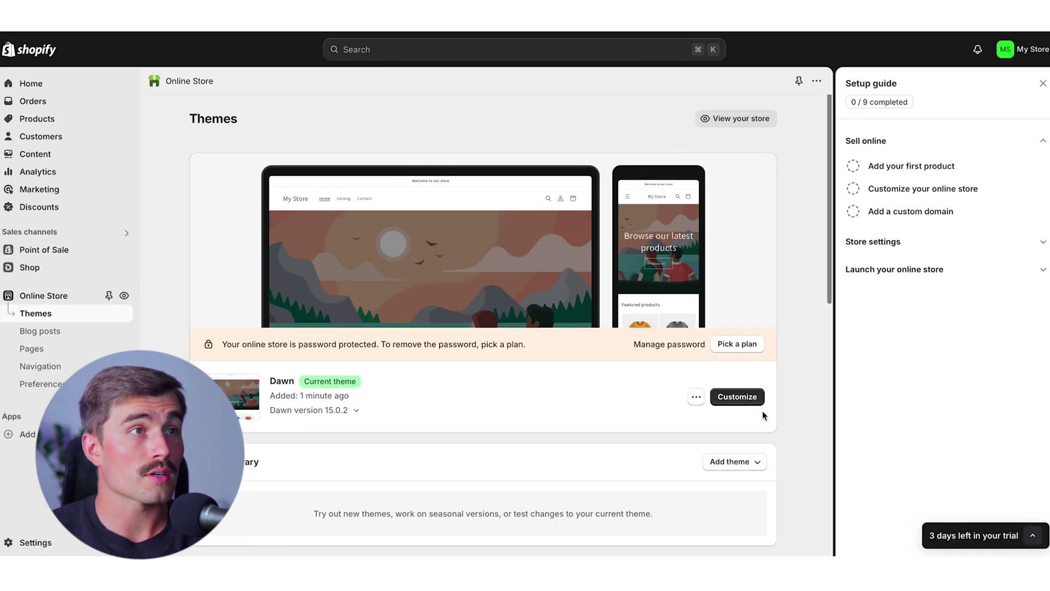
Step: Open the Dawn theme in the editor and select the 'Opening soon' heading
{"action": "left_click", "coordinate": [738, 396]}
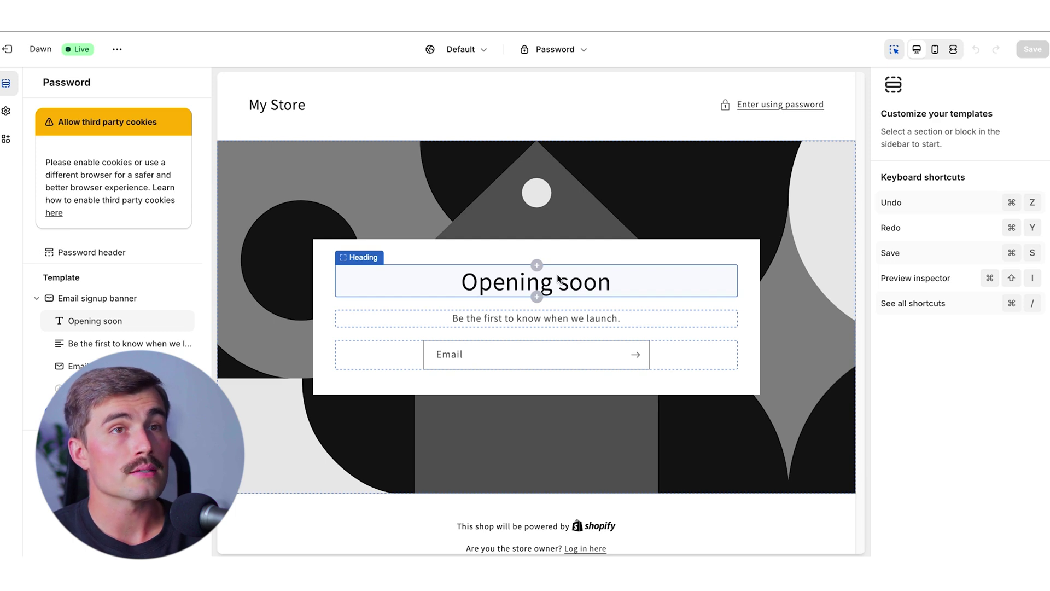
{"action": "left_click", "coordinate": [558, 278]}
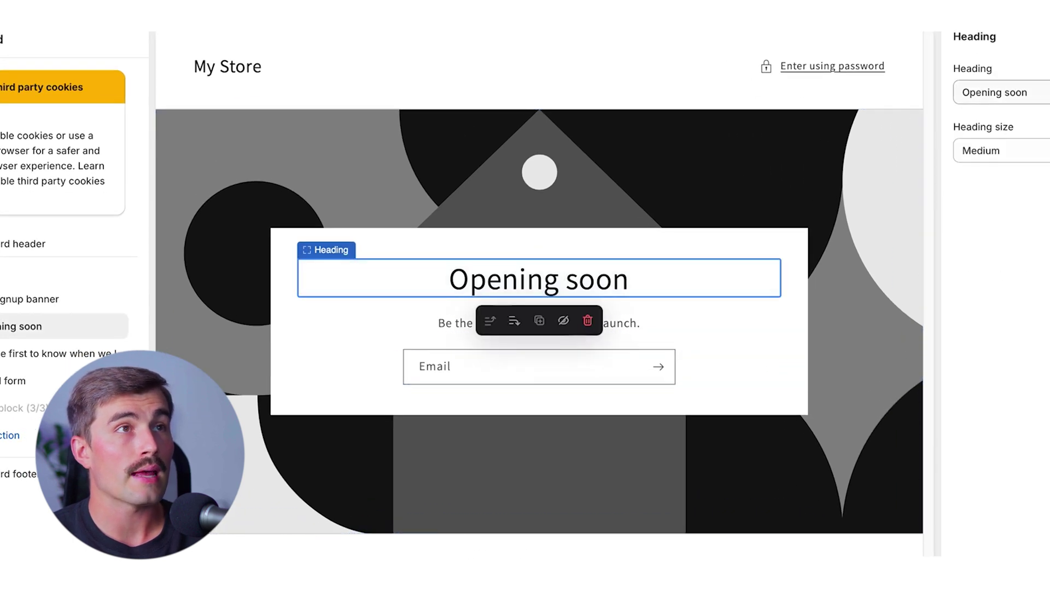
Step: Change the password page heading to 'My Brand New Store in Spain' in Extra large size
{"action": "triple_click", "coordinate": [1049, 95]}
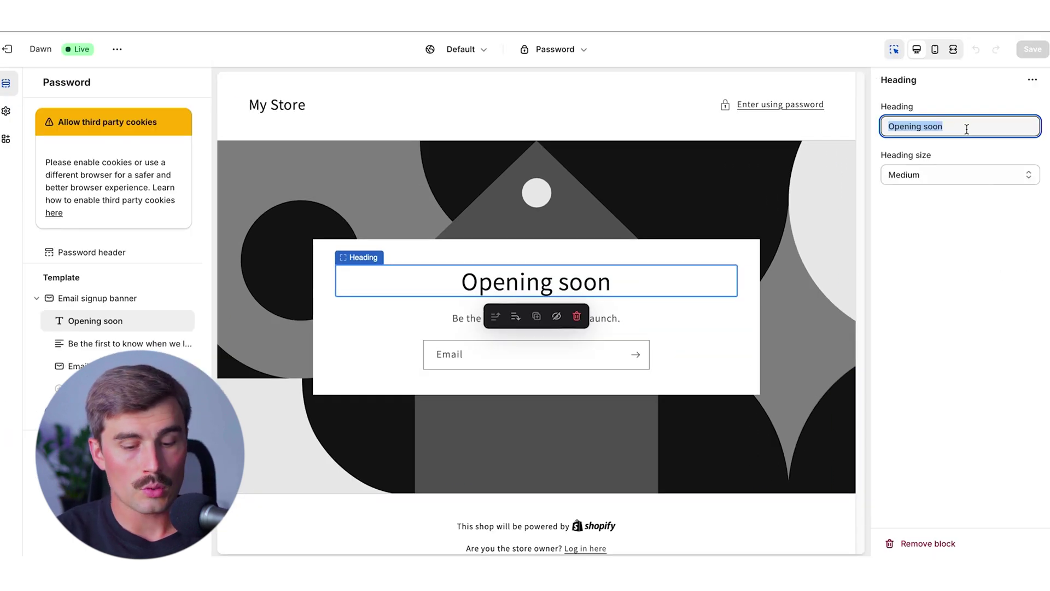
{"action": "type", "text": "My Br"}
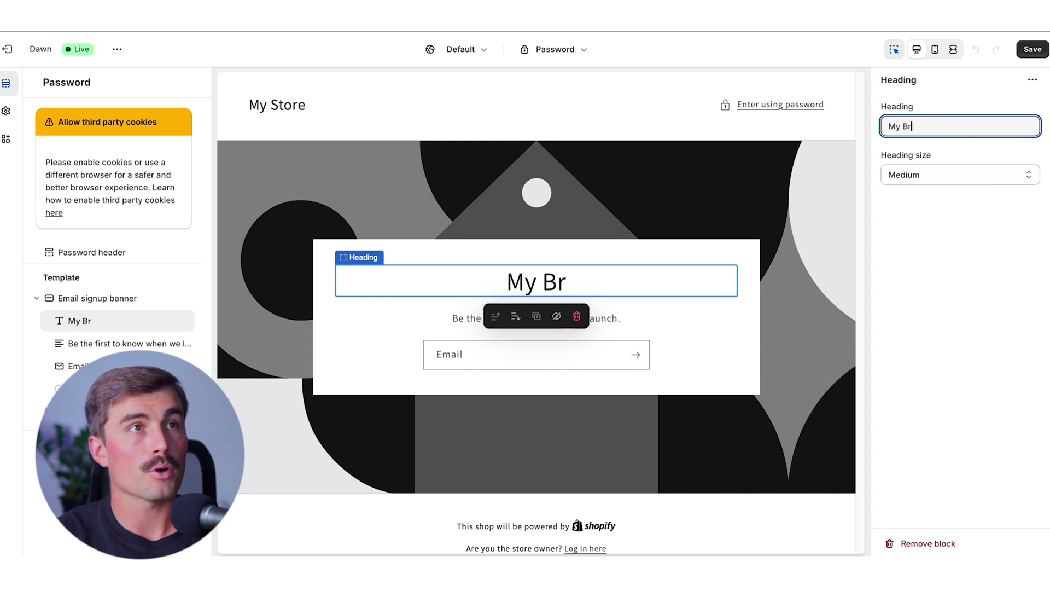
{"action": "type", "text": "and New Sto"}
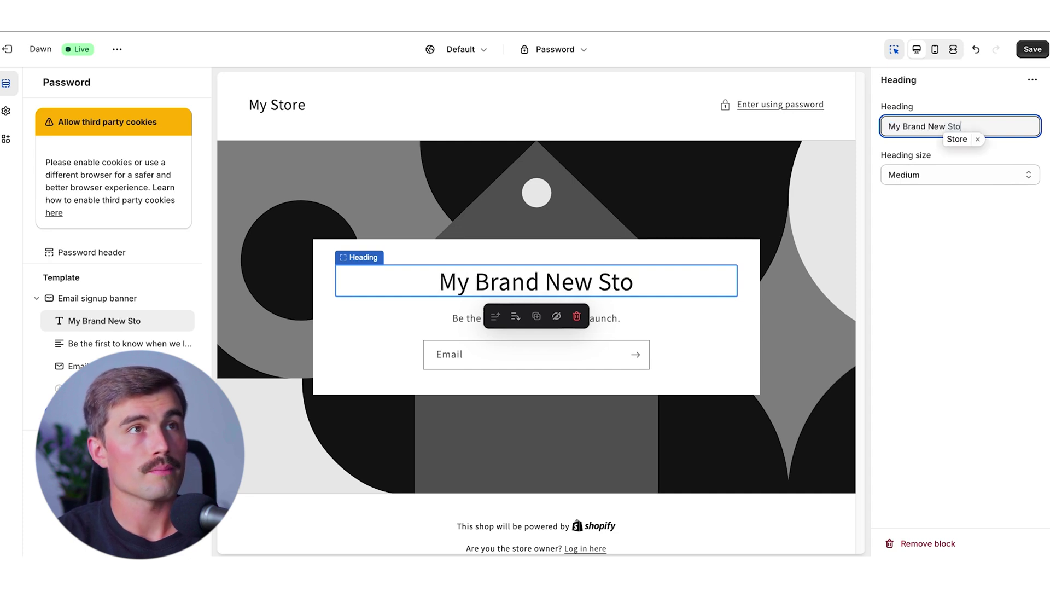
{"action": "type", "text": "re in Spain"}
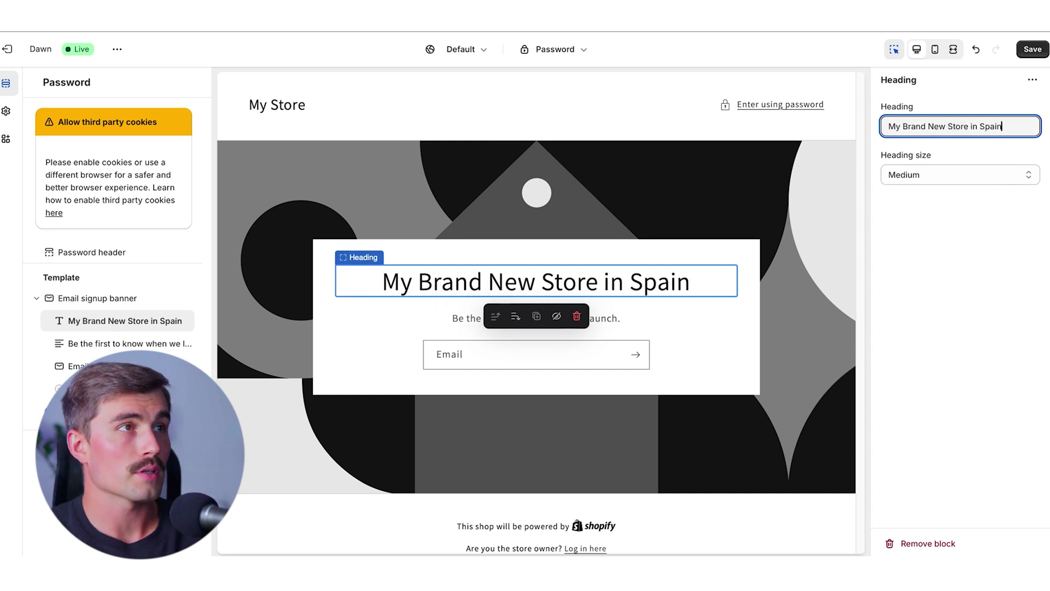
{"action": "left_click", "coordinate": [946, 227]}
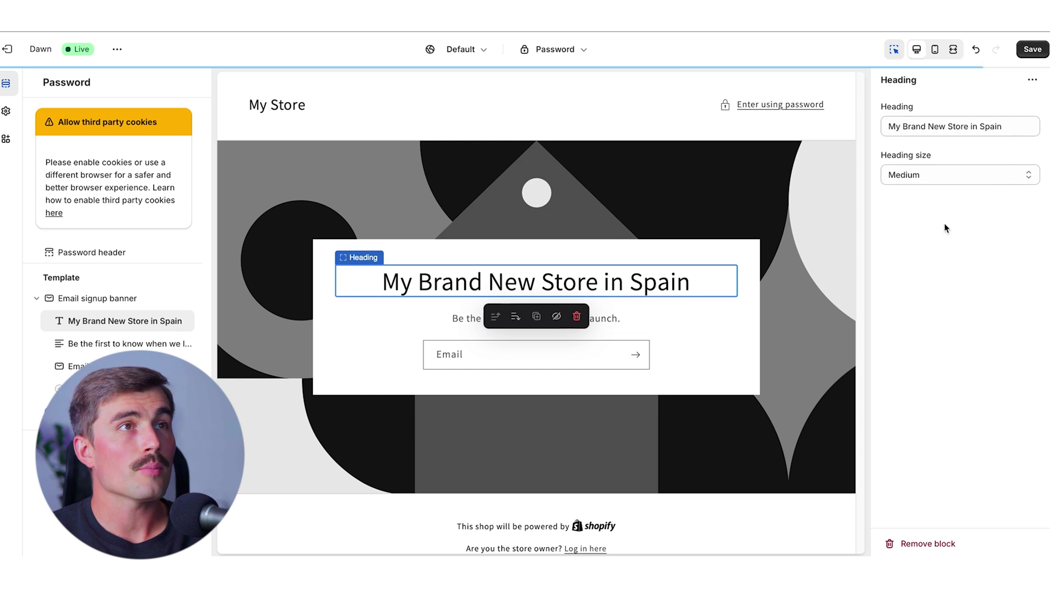
{"action": "left_click", "coordinate": [939, 172]}
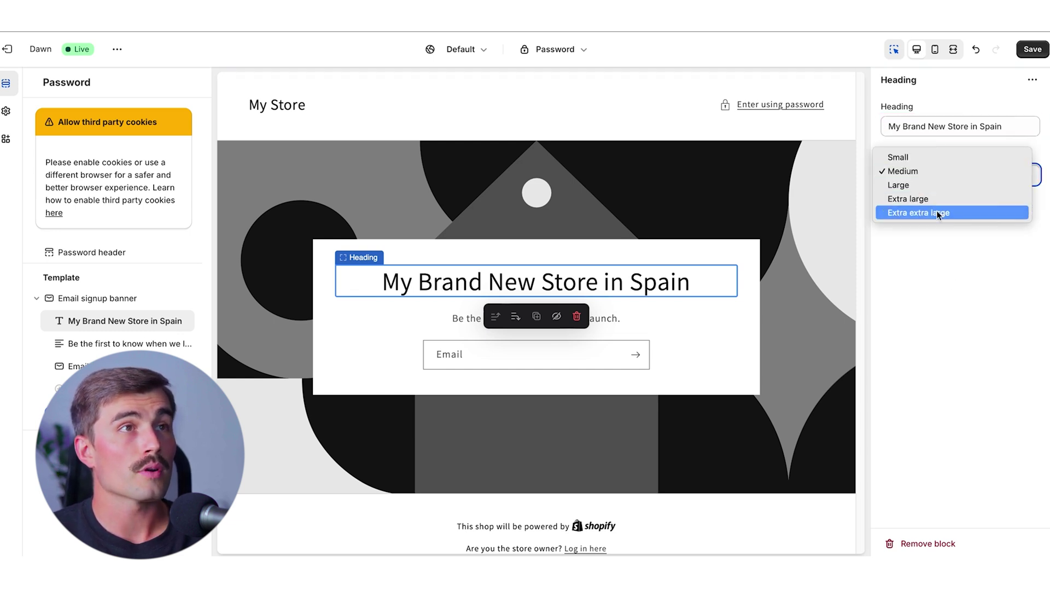
{"action": "left_click", "coordinate": [936, 197]}
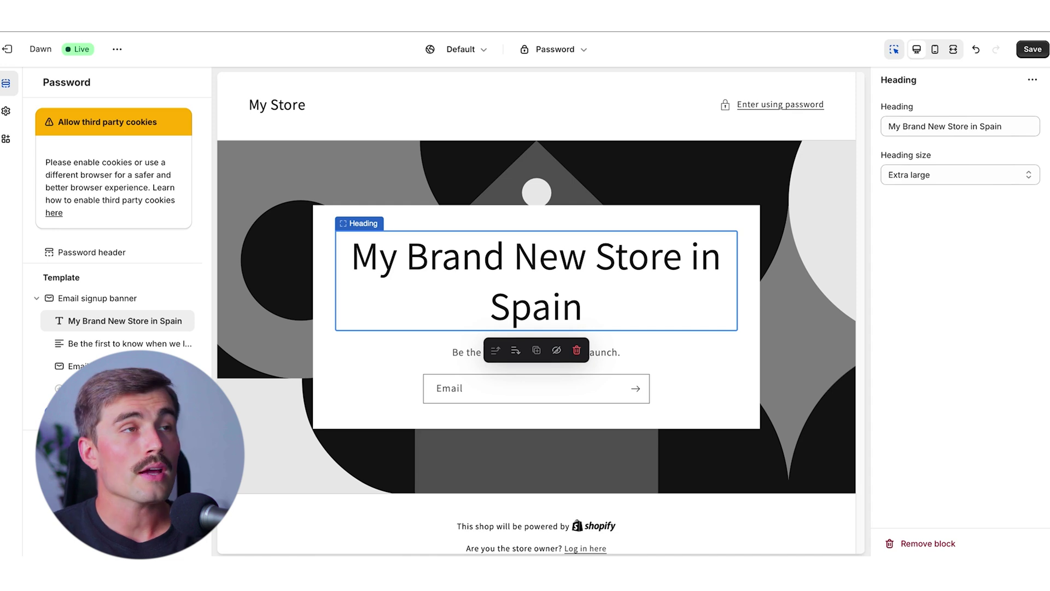
{"action": "left_click", "coordinate": [801, 179]}
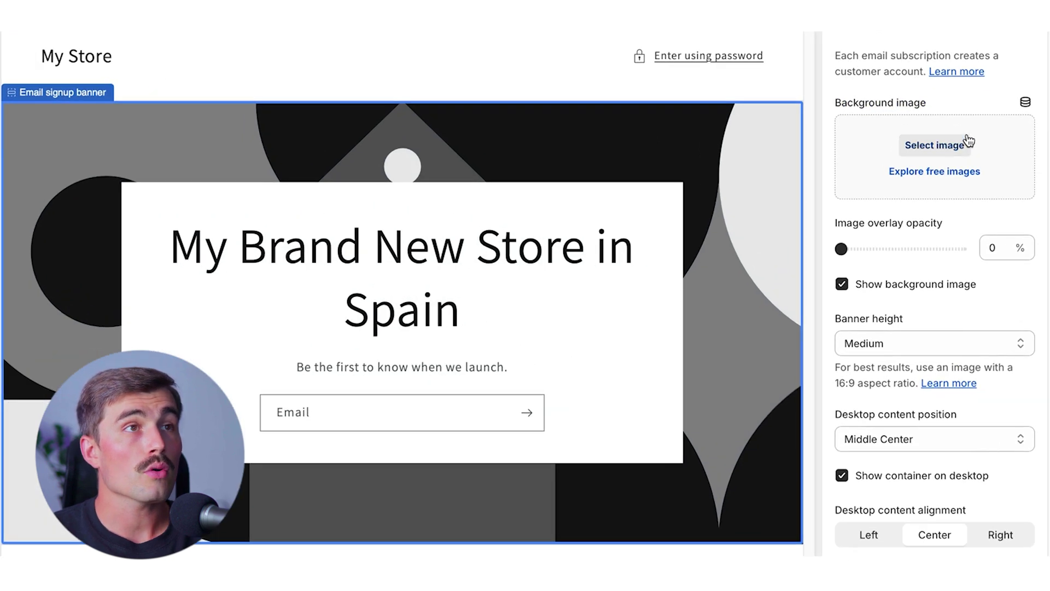
Step: Set the banner background to the Staff Favorites photo of two people surfing in choppy water
{"action": "left_click", "coordinate": [972, 174]}
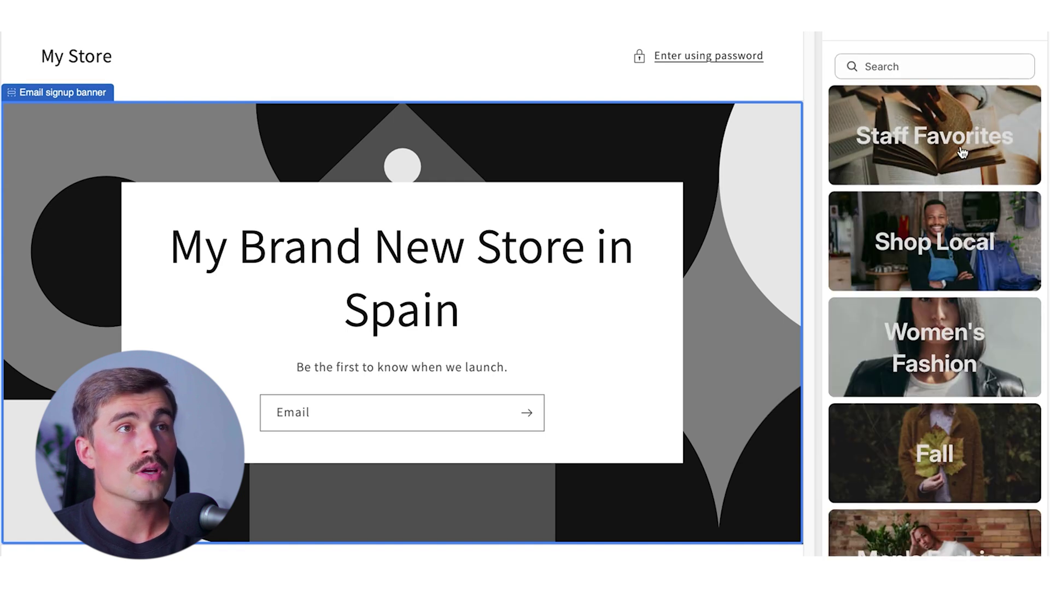
{"action": "scroll", "coordinate": [962, 152], "scroll_direction": "down", "scroll_amount": 1}
{"action": "scroll", "coordinate": [962, 152], "scroll_direction": "up", "scroll_amount": 1}
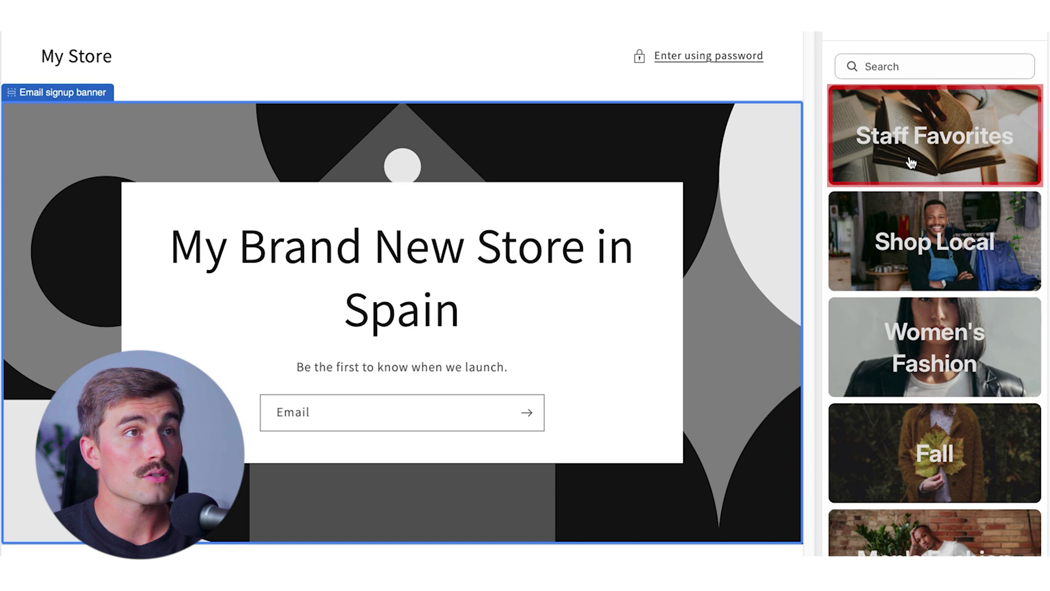
{"action": "scroll", "coordinate": [1009, 224], "scroll_direction": "down", "scroll_amount": 2}
{"action": "scroll", "coordinate": [1006, 307], "scroll_direction": "down", "scroll_amount": 4}
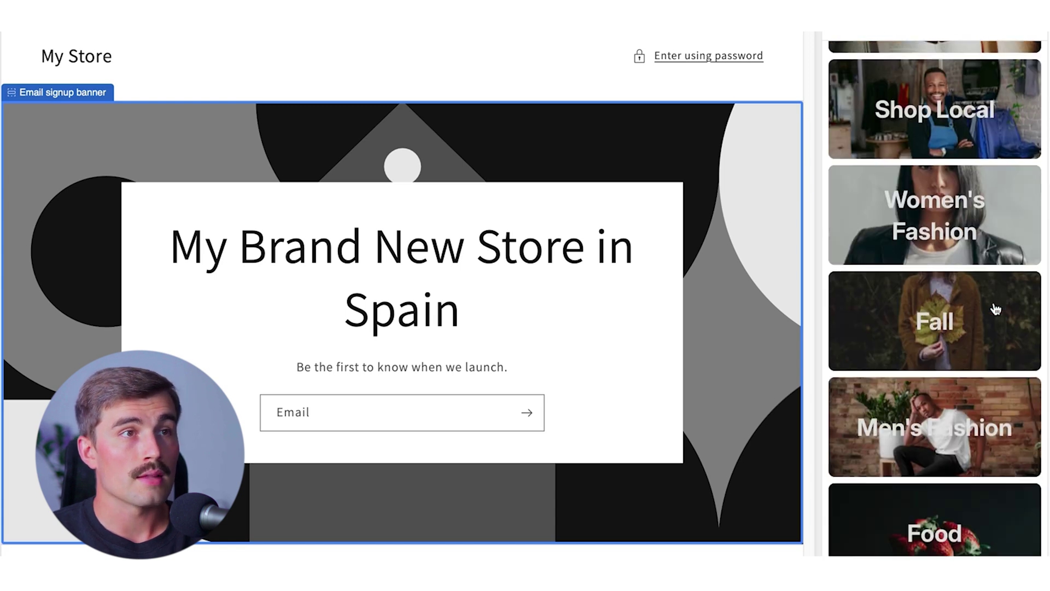
{"action": "scroll", "coordinate": [993, 305], "scroll_direction": "up", "scroll_amount": 4}
{"action": "scroll", "coordinate": [994, 306], "scroll_direction": "up", "scroll_amount": 2}
{"action": "left_click", "coordinate": [917, 145]}
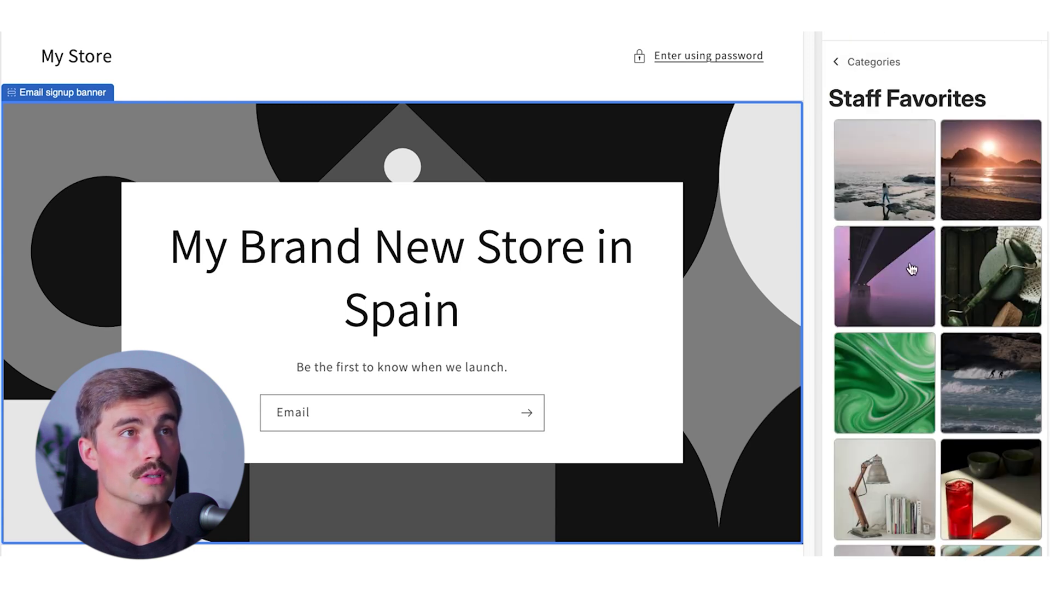
{"action": "left_click", "coordinate": [979, 383]}
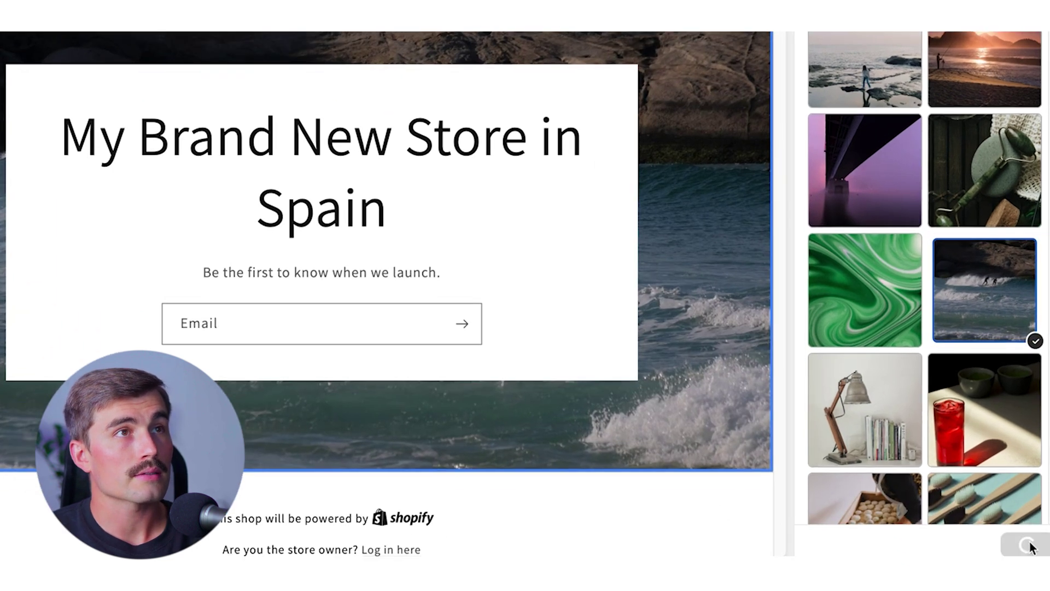
{"action": "left_click", "coordinate": [1026, 585]}
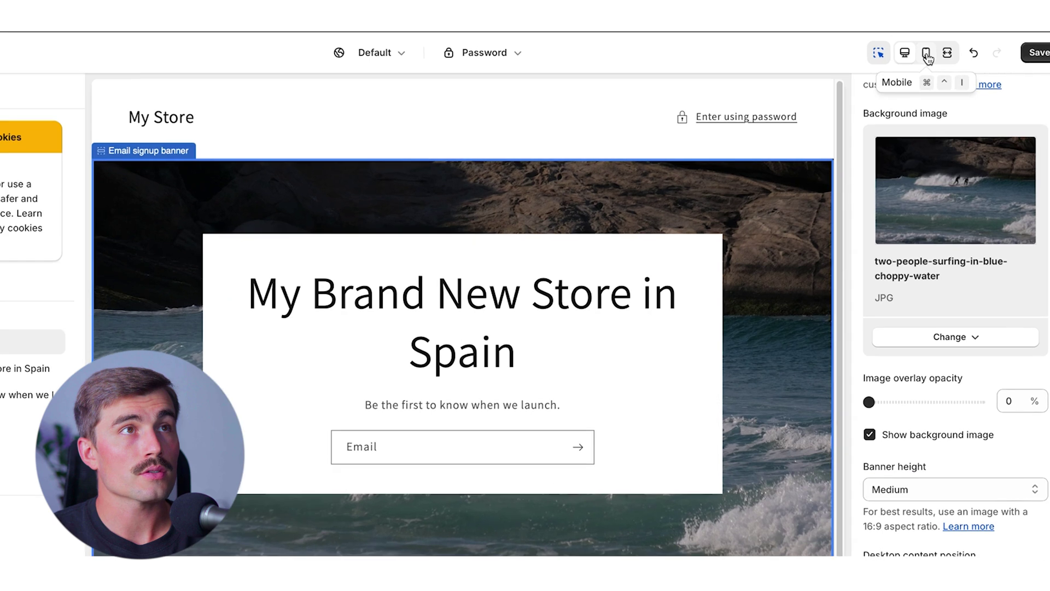
Step: Check the page in mobile layout, then save the password page changes
{"action": "left_click", "coordinate": [935, 51]}
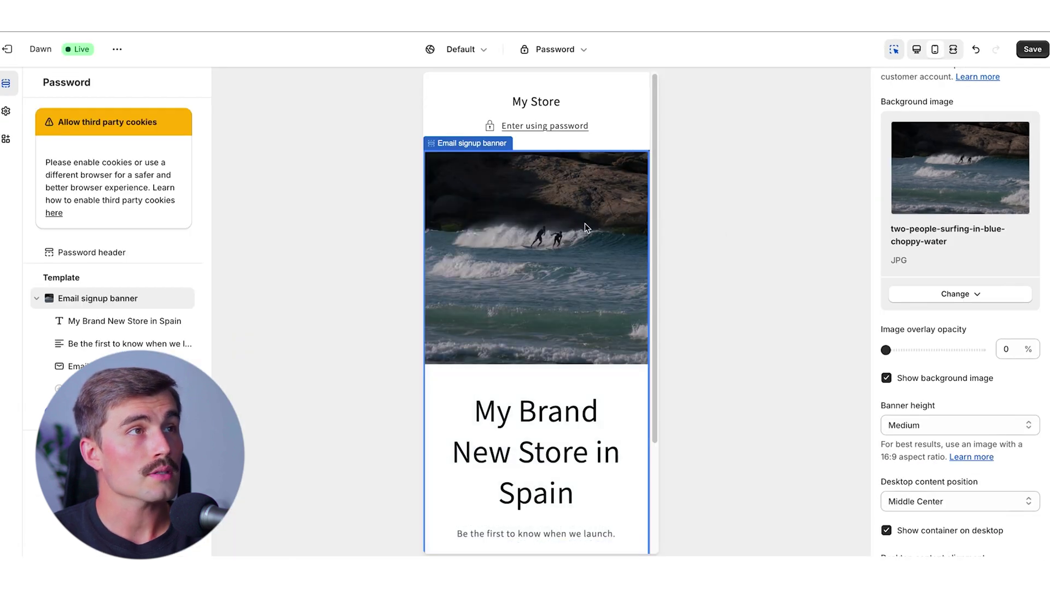
{"action": "scroll", "coordinate": [586, 222], "scroll_direction": "down", "scroll_amount": 1}
{"action": "scroll", "coordinate": [585, 222], "scroll_direction": "down", "scroll_amount": 3}
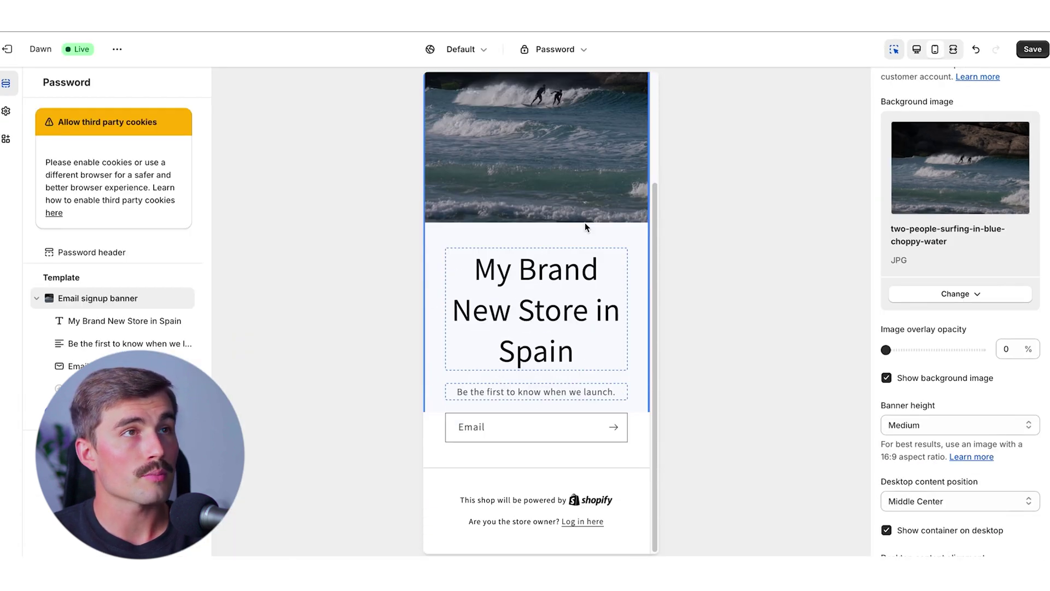
{"action": "scroll", "coordinate": [585, 222], "scroll_direction": "up", "scroll_amount": 3}
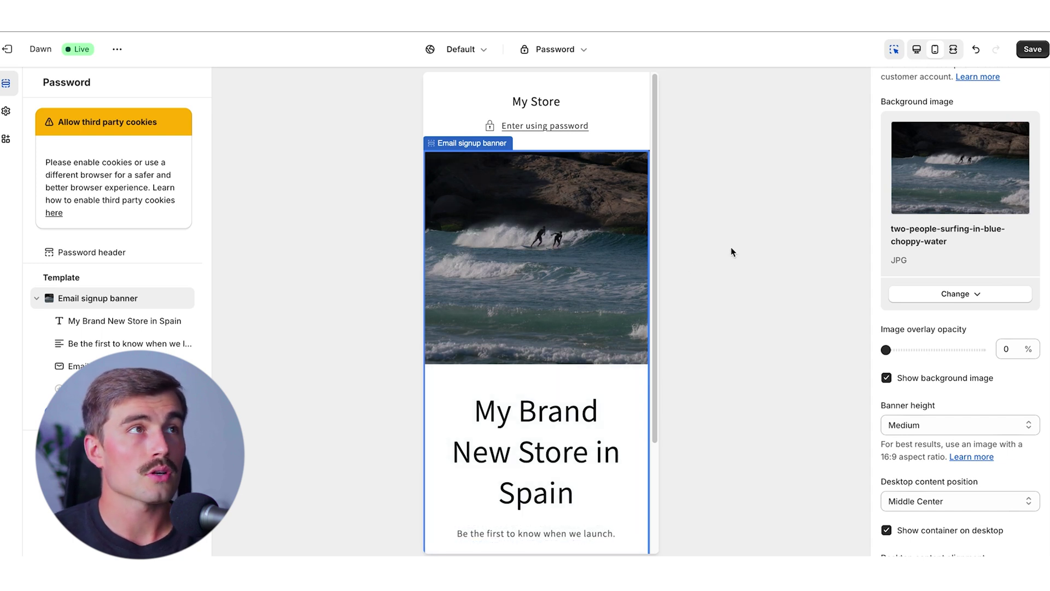
{"action": "left_click", "coordinate": [1032, 53]}
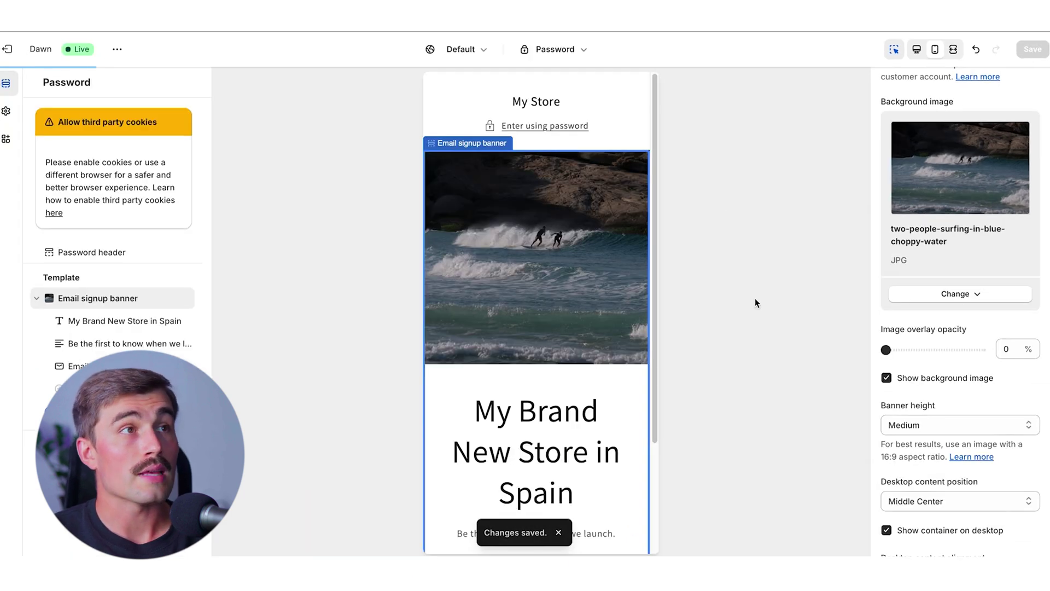
{"action": "left_click", "coordinate": [6, 111]}
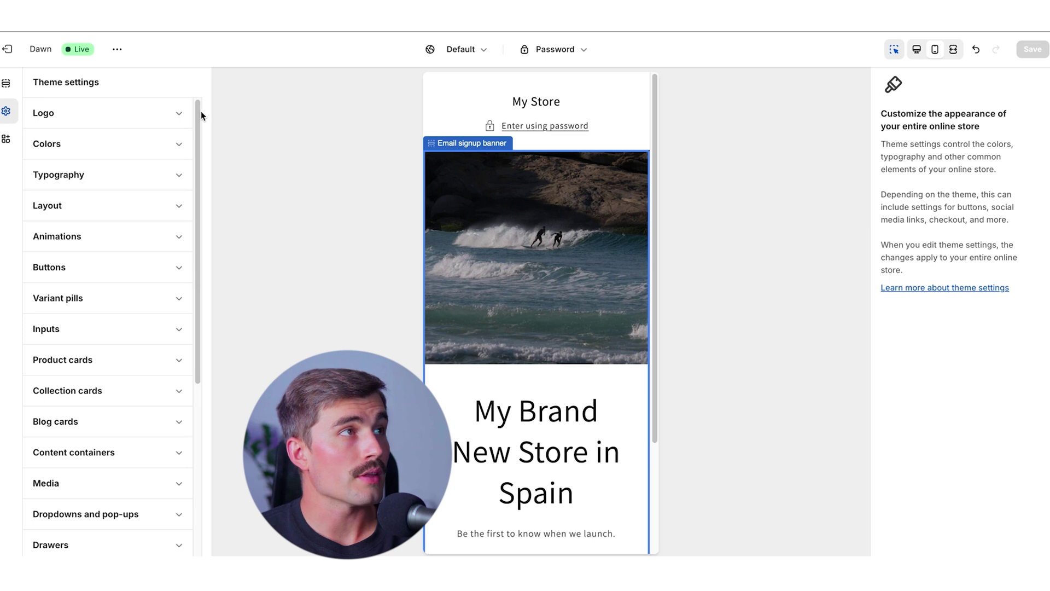
Step: Expand the Logo section to view logo width and favicon options, then the Colors section
{"action": "left_click", "coordinate": [176, 112]}
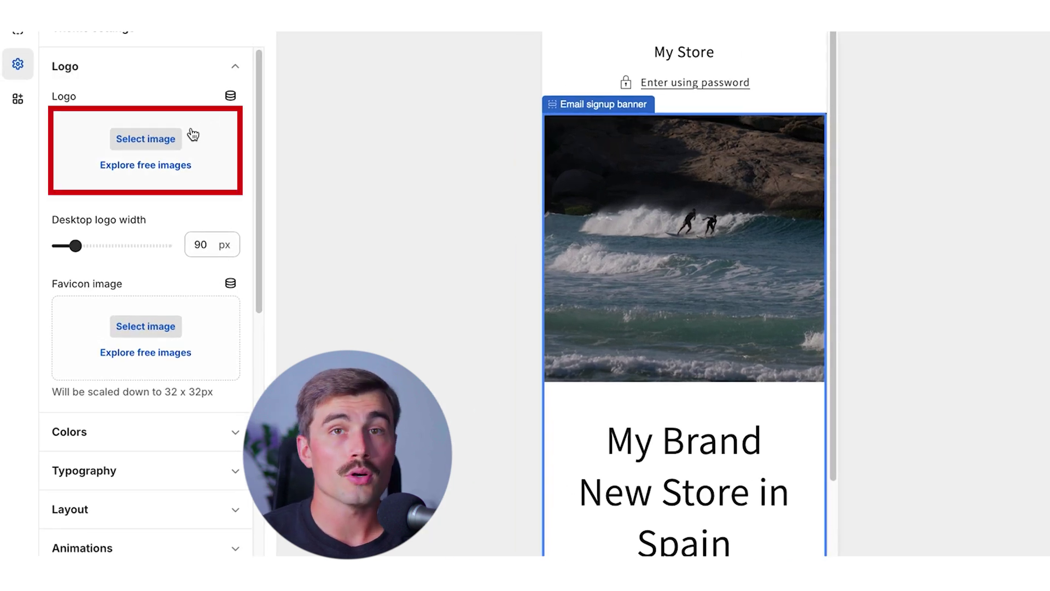
{"action": "scroll", "coordinate": [188, 129], "scroll_direction": "down", "scroll_amount": 1}
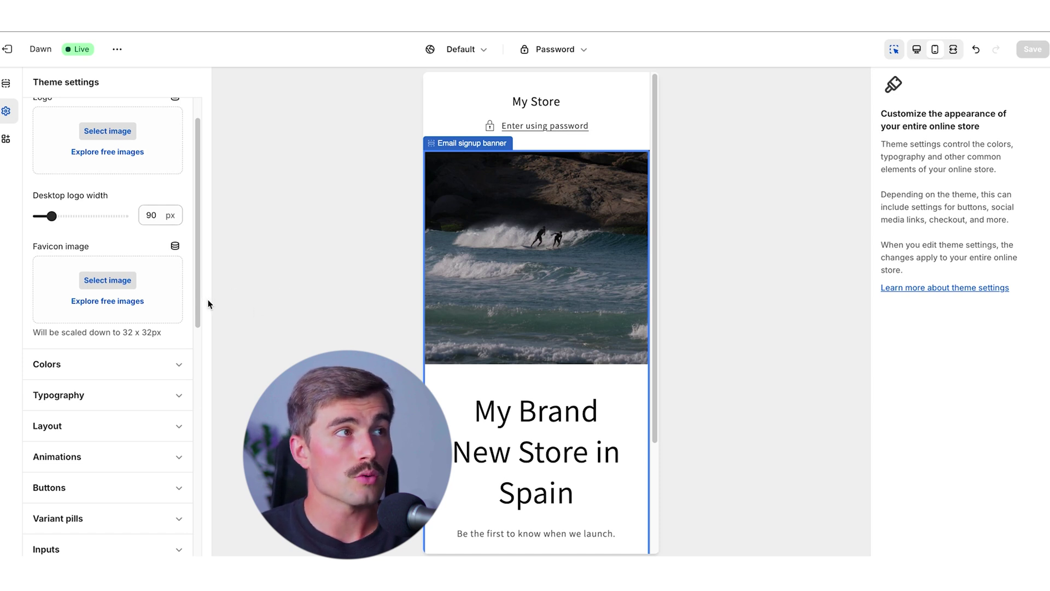
{"action": "left_click", "coordinate": [142, 359]}
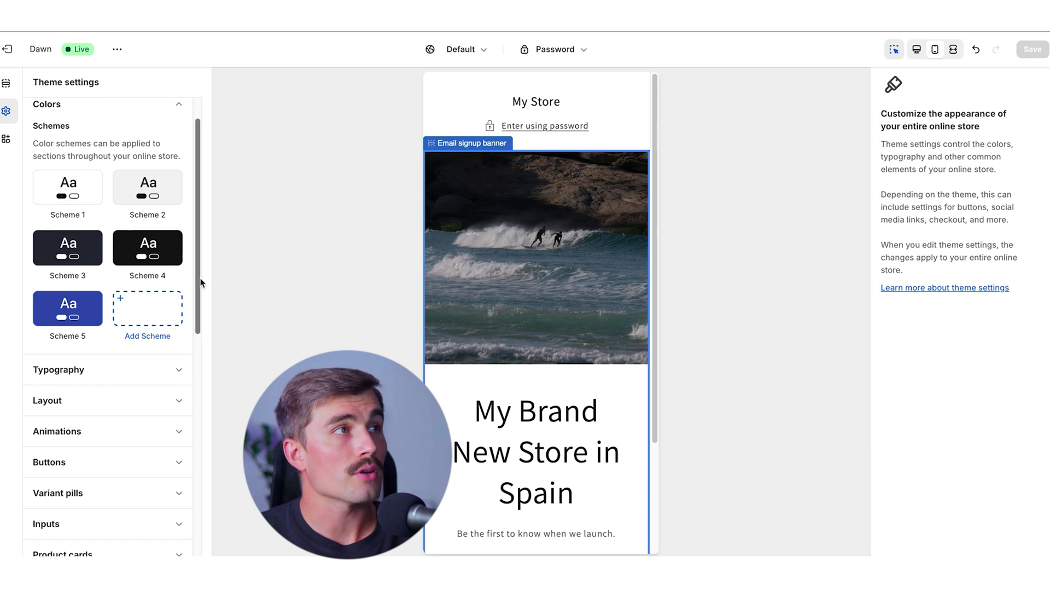
Step: Set Scheme 5's solid button label colour to red #DD1D1D and save the theme
{"action": "scroll", "coordinate": [131, 230], "scroll_direction": "up", "scroll_amount": 1}
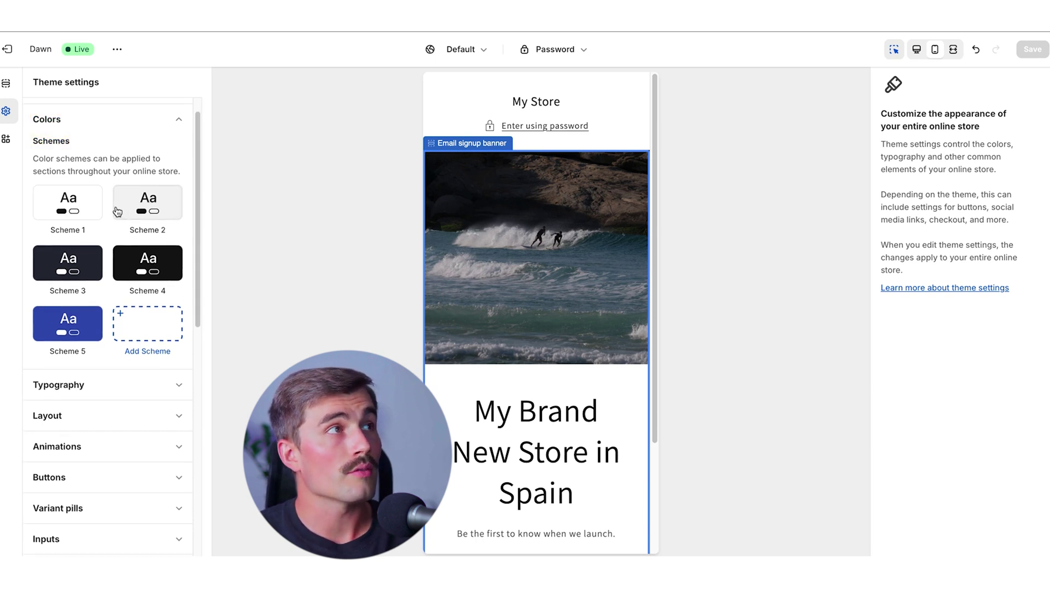
{"action": "scroll", "coordinate": [117, 211], "scroll_direction": "up", "scroll_amount": 1}
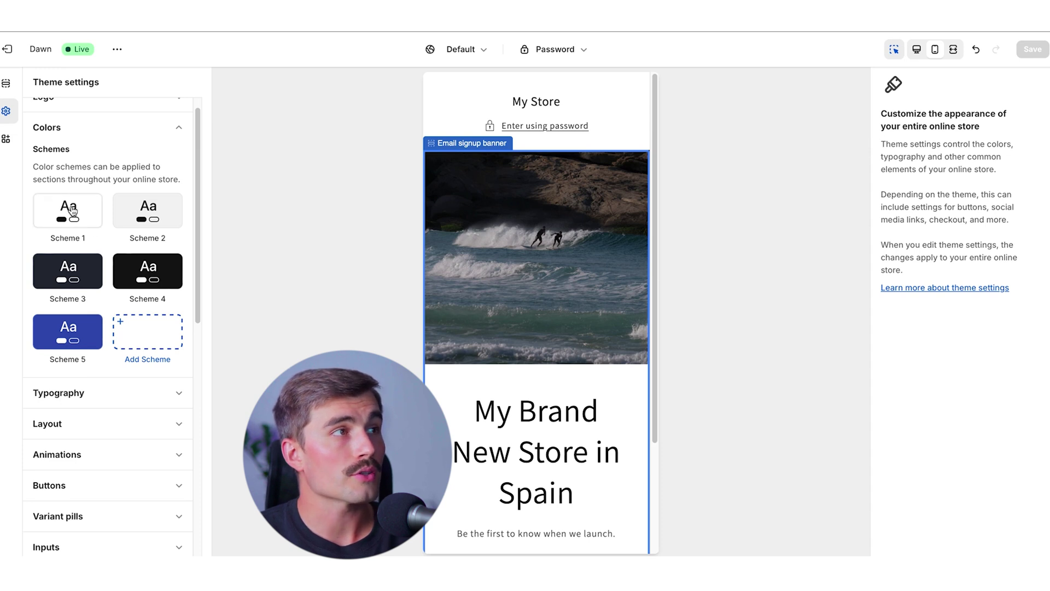
{"action": "left_click", "coordinate": [73, 331]}
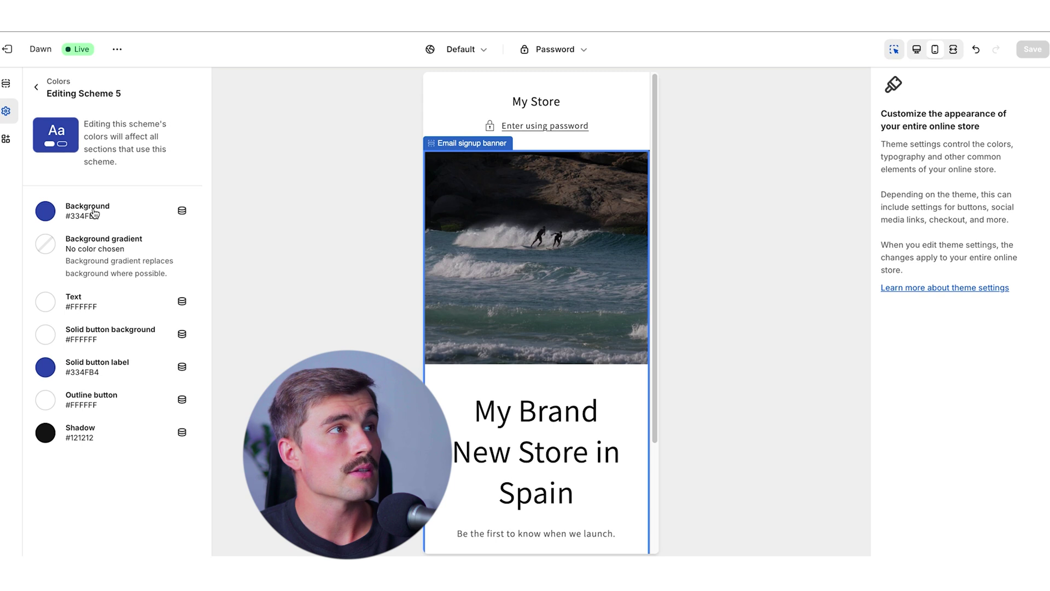
{"action": "left_click", "coordinate": [54, 370]}
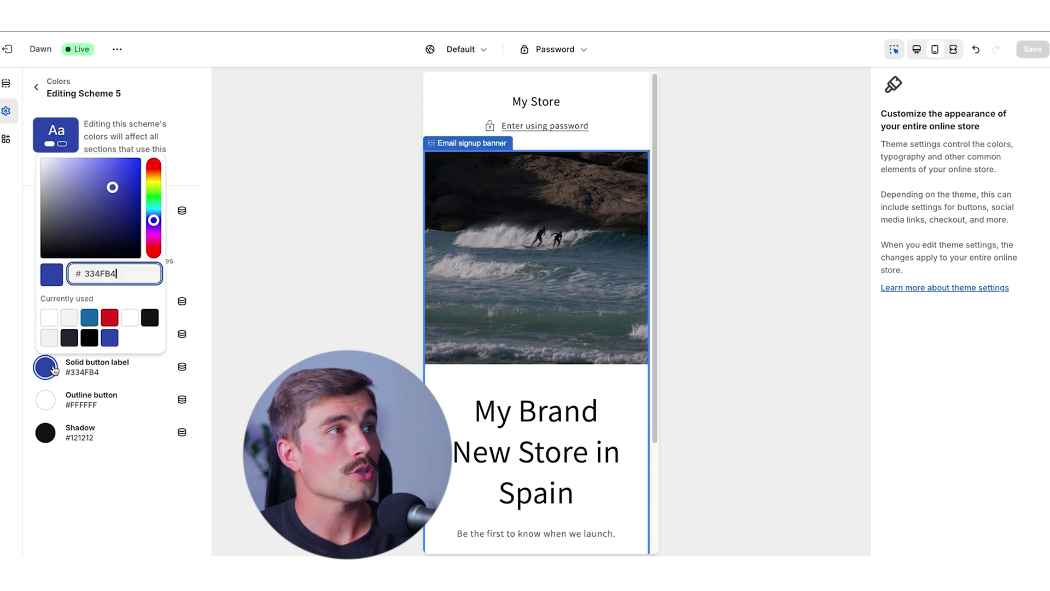
{"action": "left_click", "coordinate": [109, 316]}
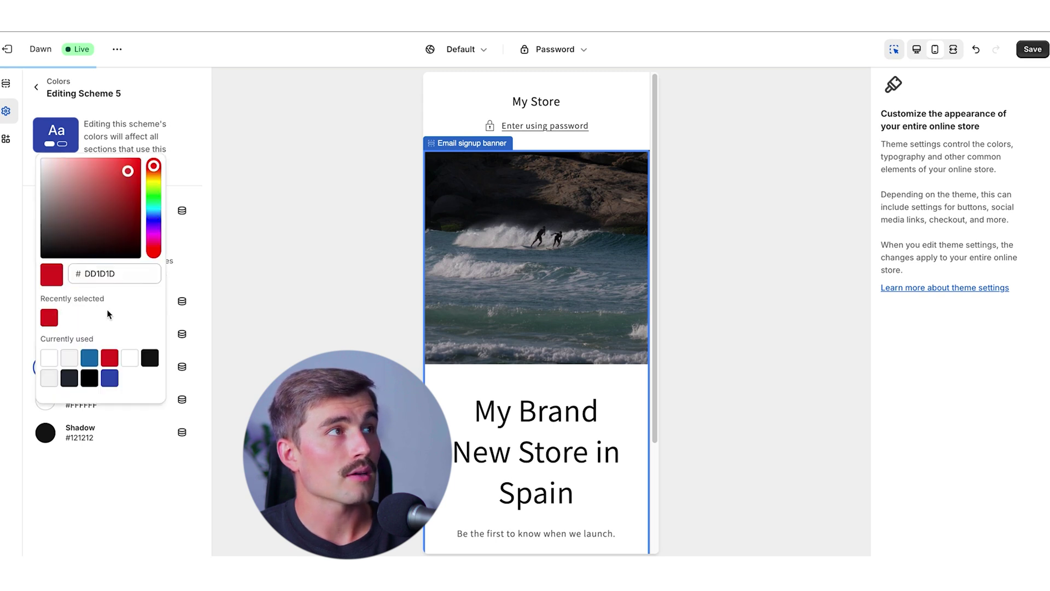
{"action": "left_click", "coordinate": [284, 292]}
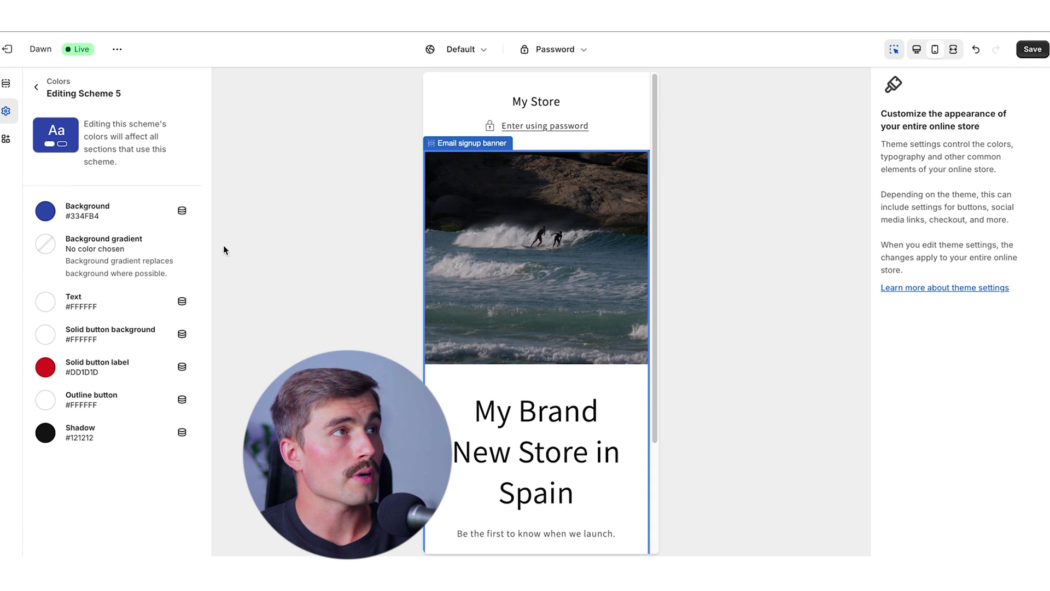
{"action": "left_click", "coordinate": [1033, 50]}
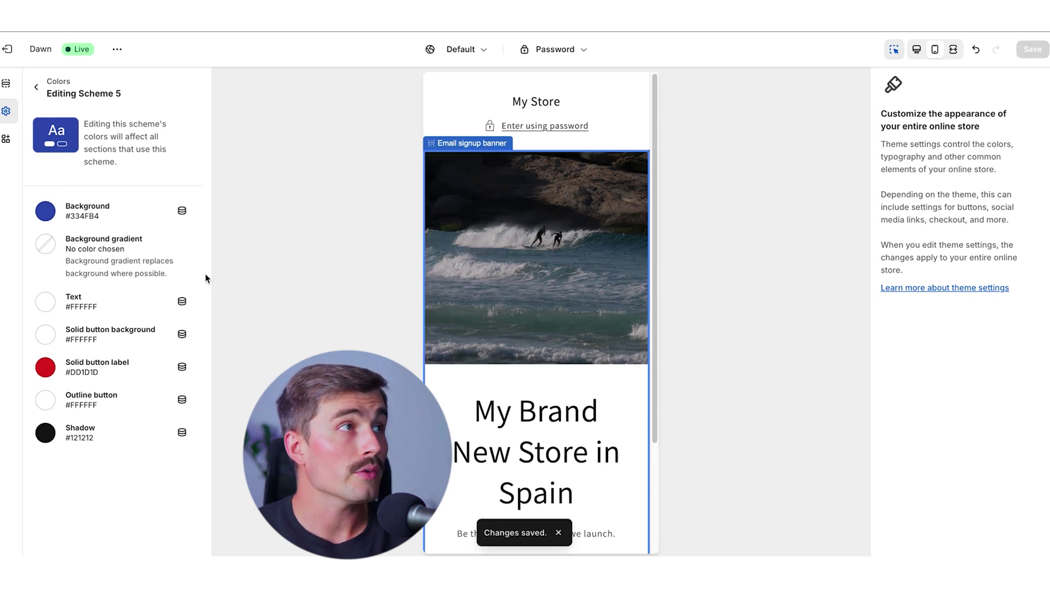
Step: Return from Scheme 5, review the Typography and Layout theme settings, then exit the editor
{"action": "left_click", "coordinate": [36, 86]}
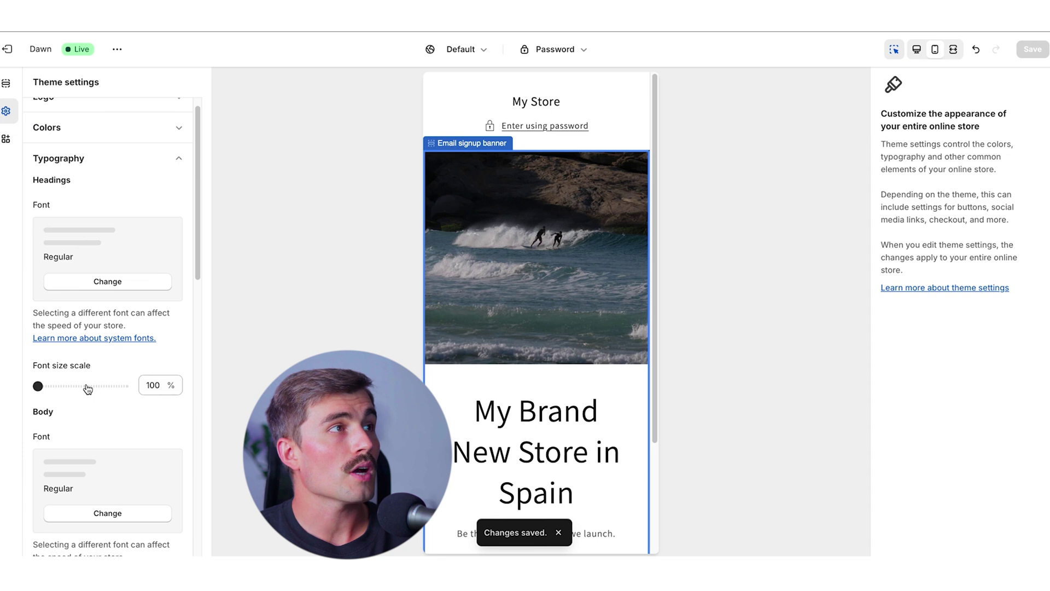
{"action": "scroll", "coordinate": [156, 174], "scroll_direction": "down", "scroll_amount": 1}
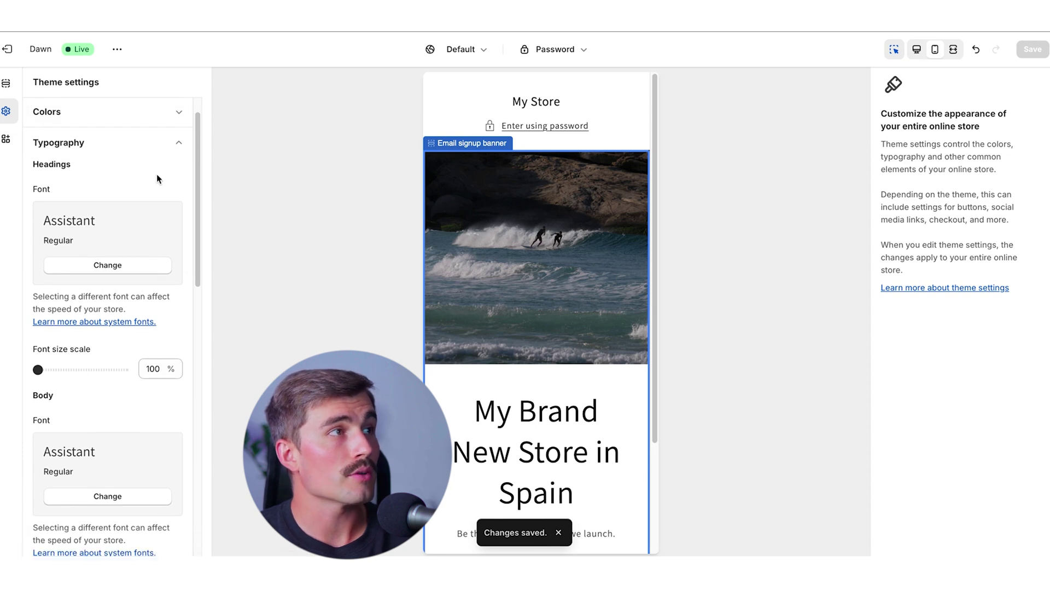
{"action": "scroll", "coordinate": [157, 174], "scroll_direction": "down", "scroll_amount": 4}
{"action": "scroll", "coordinate": [124, 350], "scroll_direction": "down", "scroll_amount": 5}
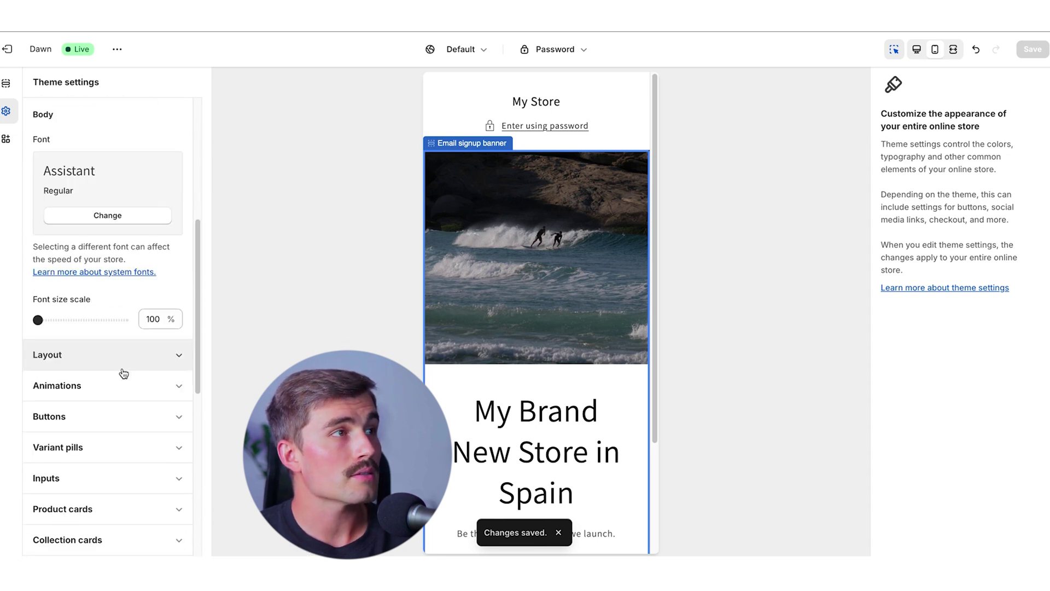
{"action": "scroll", "coordinate": [122, 278], "scroll_direction": "up", "scroll_amount": 3}
{"action": "scroll", "coordinate": [137, 276], "scroll_direction": "down", "scroll_amount": 7}
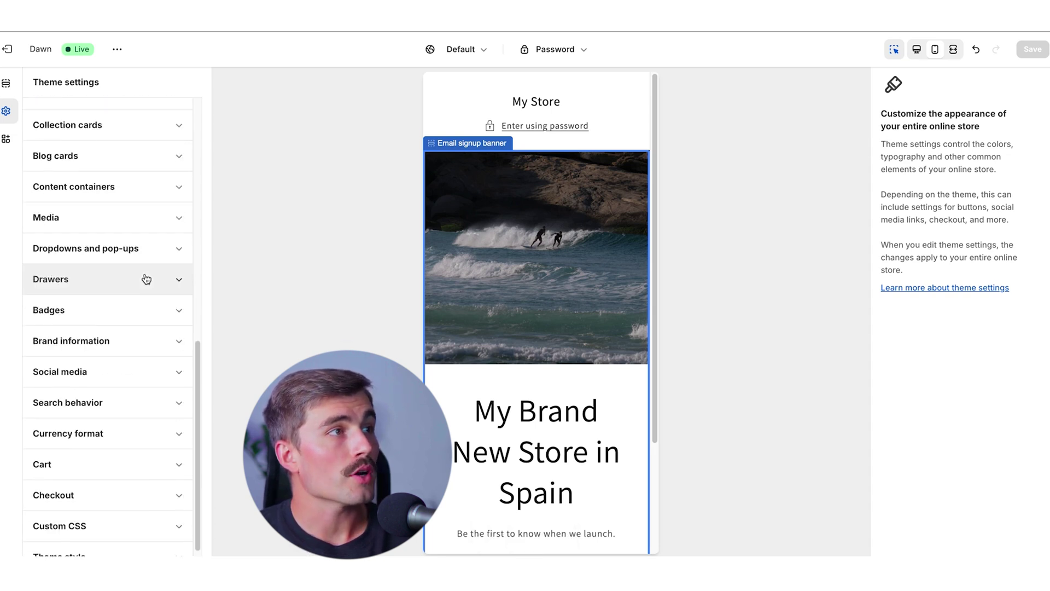
{"action": "scroll", "coordinate": [146, 276], "scroll_direction": "down", "scroll_amount": 1}
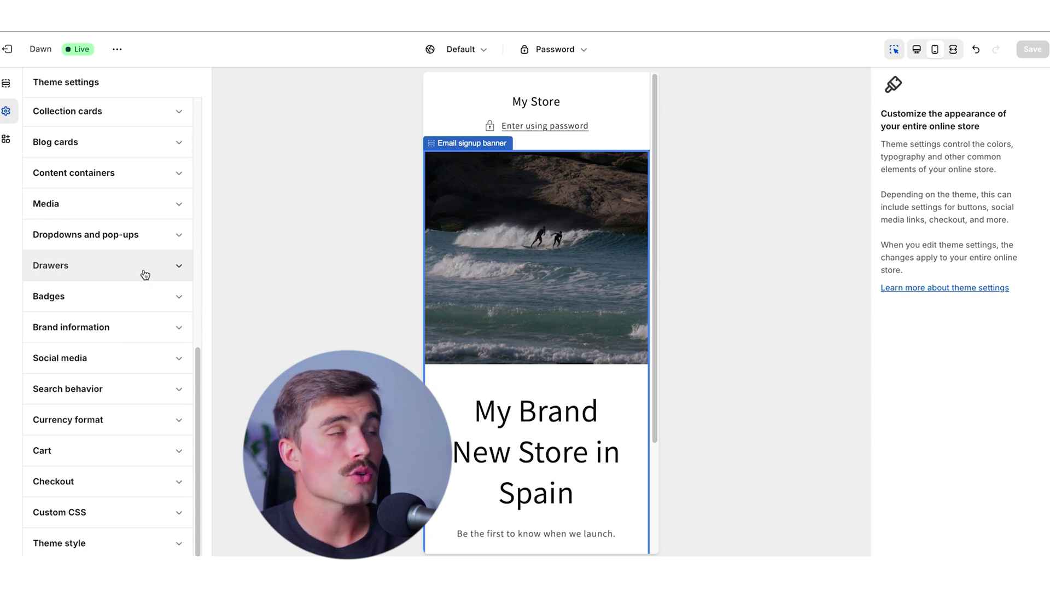
{"action": "scroll", "coordinate": [145, 274], "scroll_direction": "up", "scroll_amount": 8}
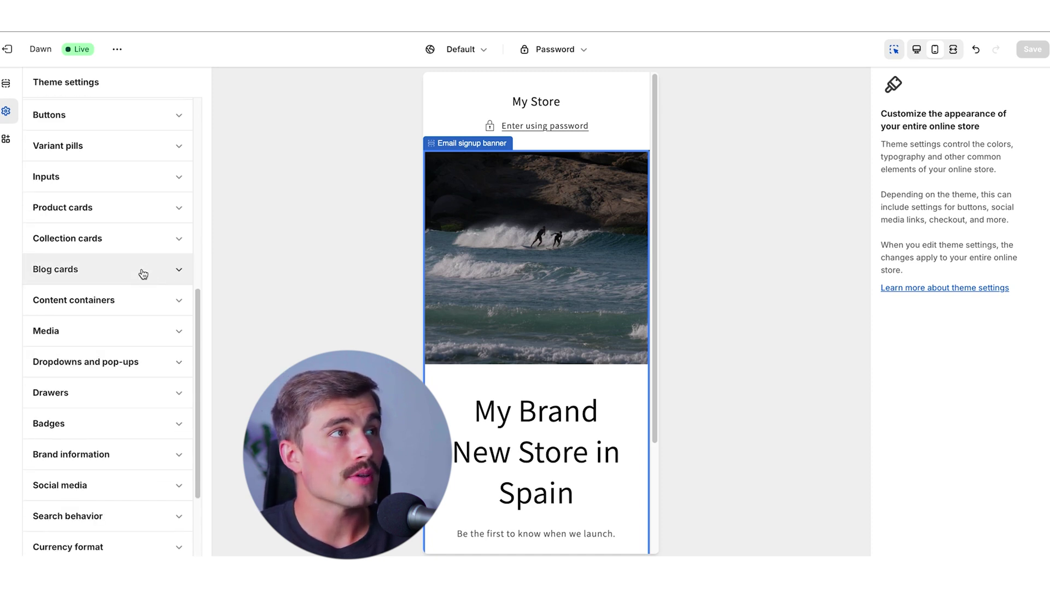
{"action": "left_click", "coordinate": [7, 49]}
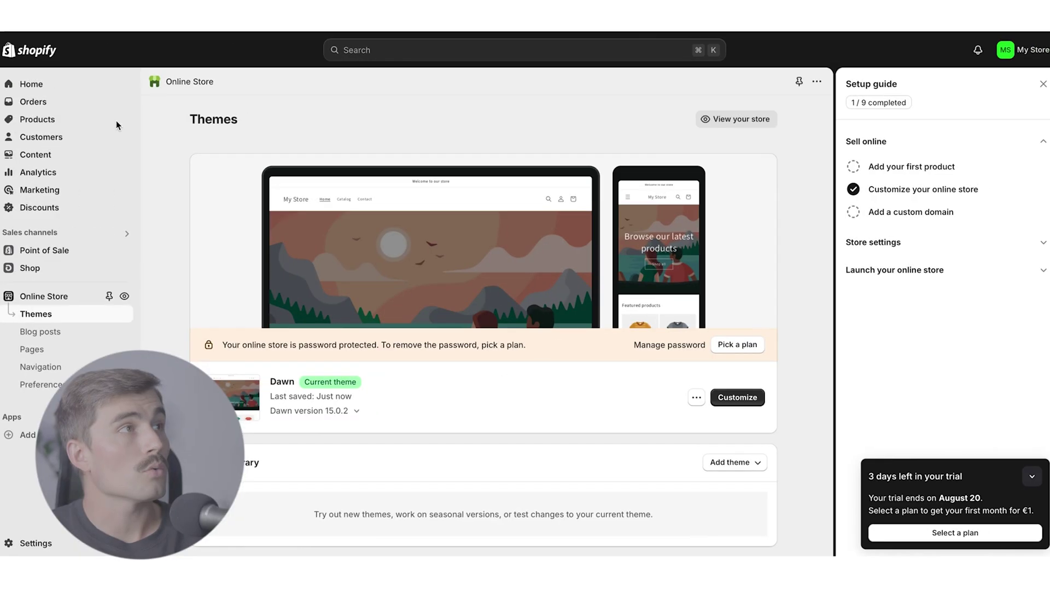
Step: Open the empty Products page from the admin sidebar
{"action": "left_click", "coordinate": [48, 125]}
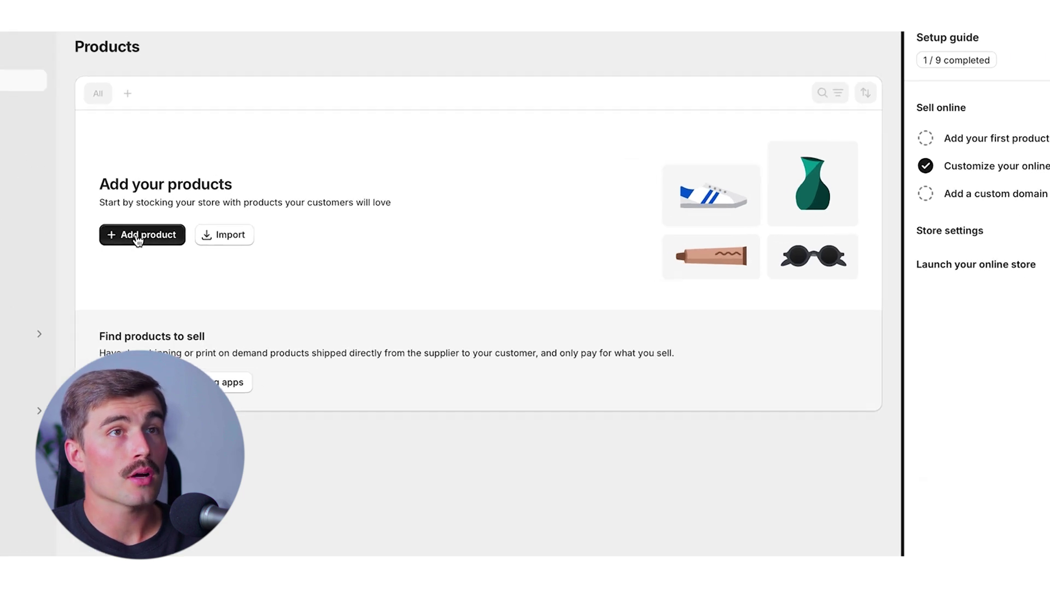
Step: Add a new product titled 'T Shirt' and move into its Description editor
{"action": "left_click", "coordinate": [209, 247]}
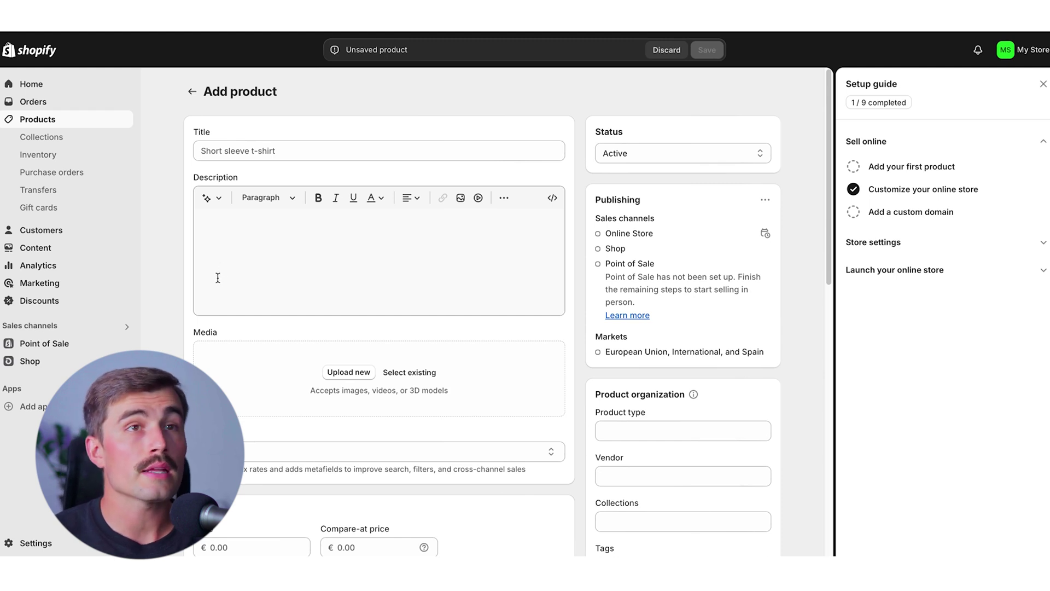
{"action": "left_click", "coordinate": [243, 151]}
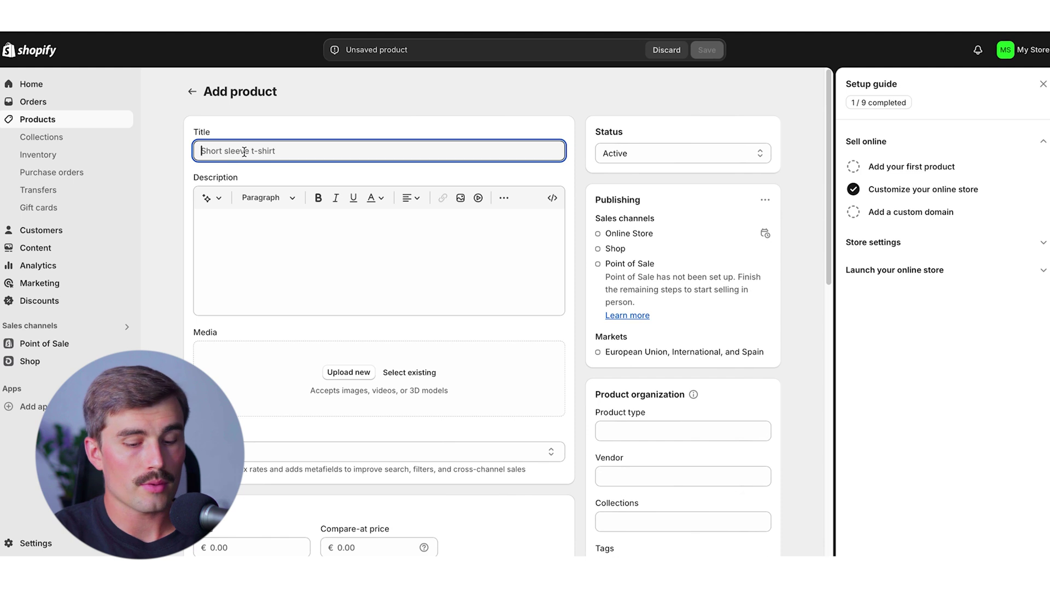
{"action": "type", "text": "T Shirt"}
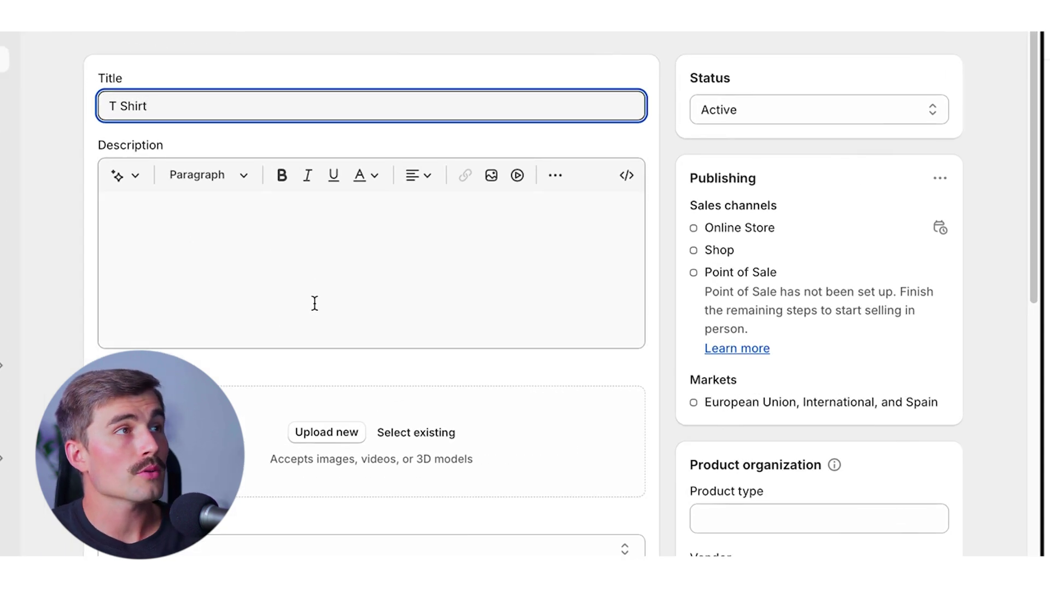
{"action": "left_click", "coordinate": [310, 285]}
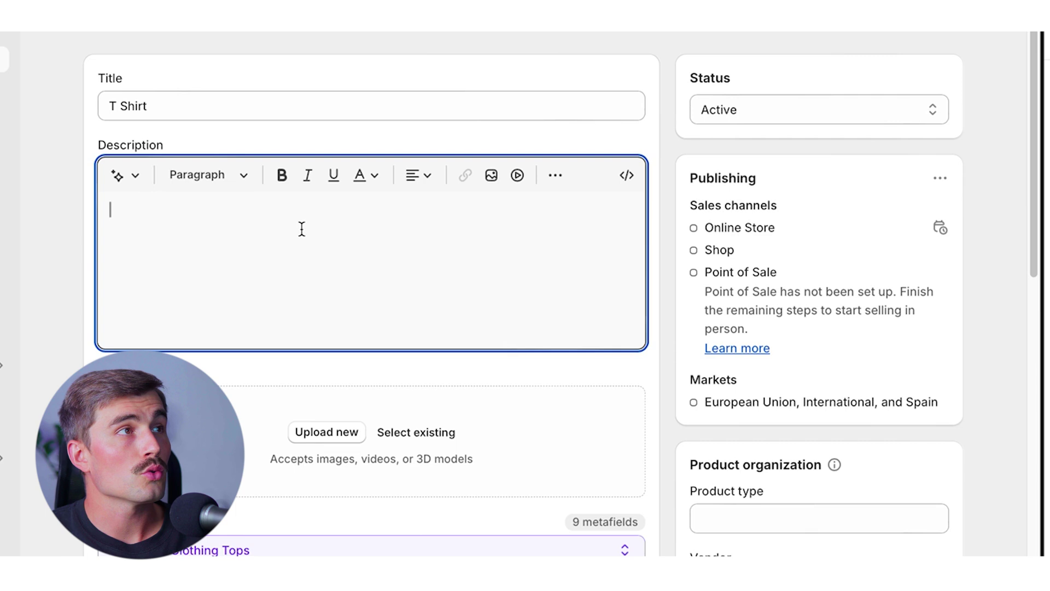
Step: Generate an AI description from 'T shirt for working out and sweat wicking material' and keep it
{"action": "left_click", "coordinate": [138, 183]}
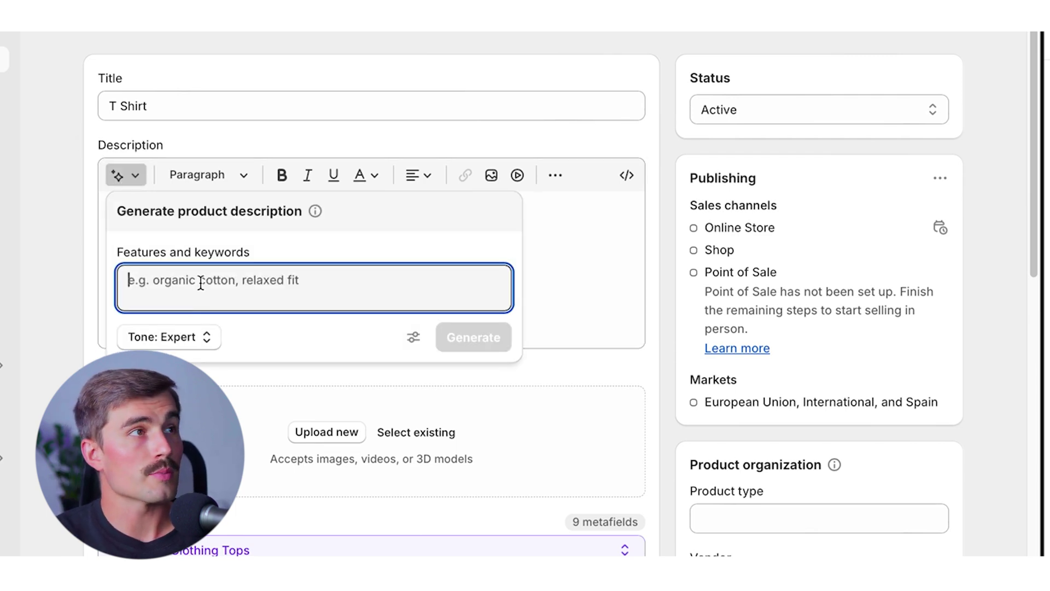
{"action": "type", "text": "T shi"}
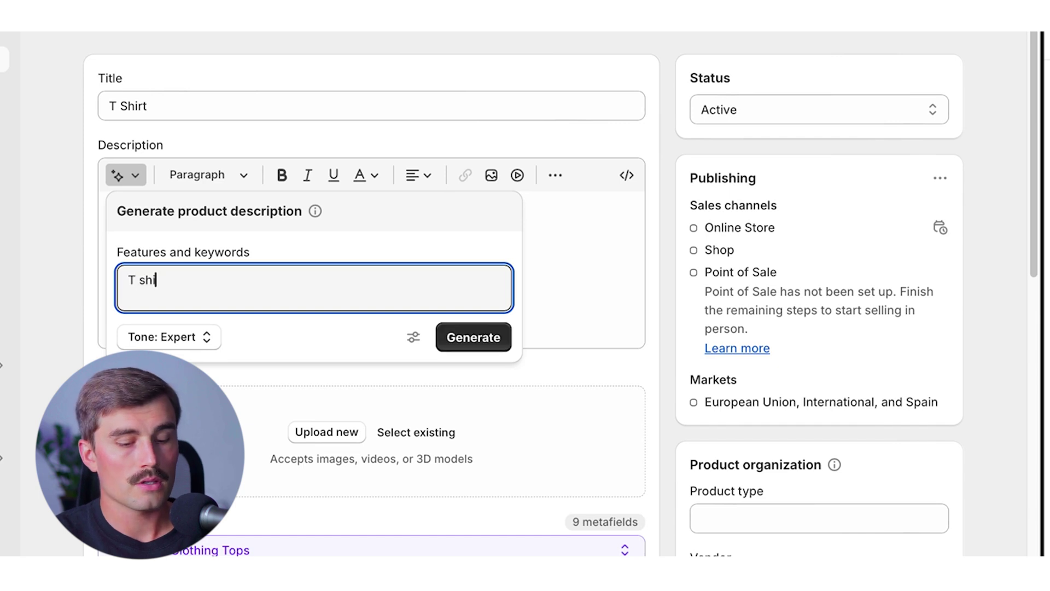
{"action": "type", "text": "rt for wo"}
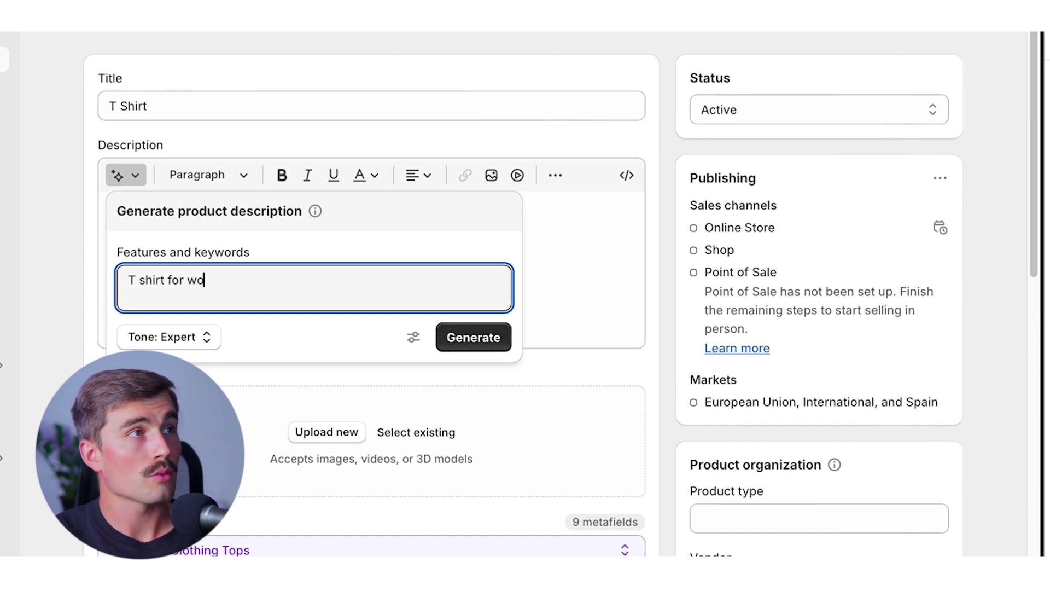
{"action": "type", "text": "rking out and"}
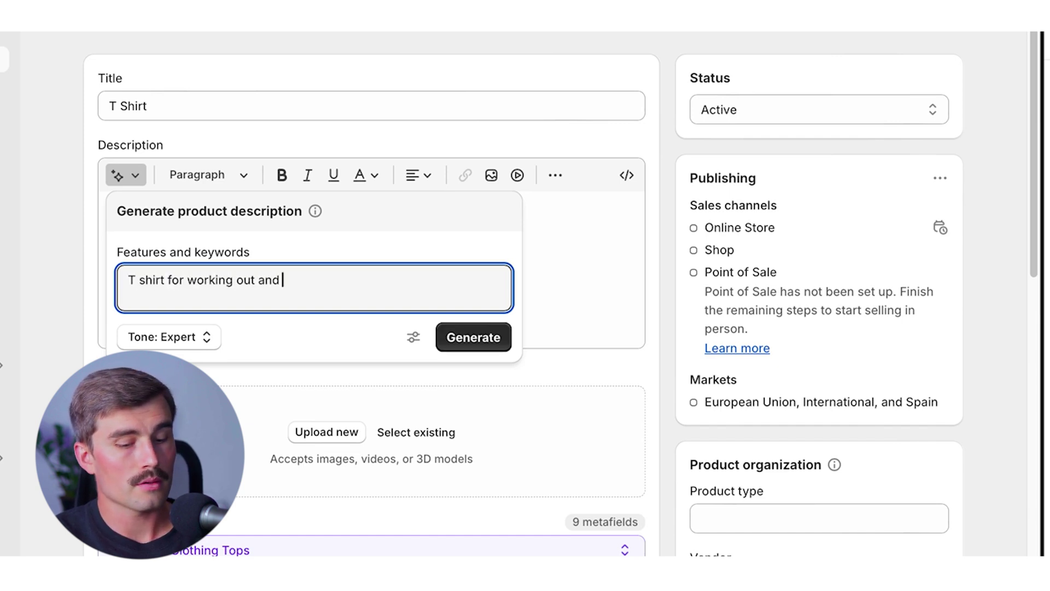
{"action": "type", "text": " sweat wicking m"}
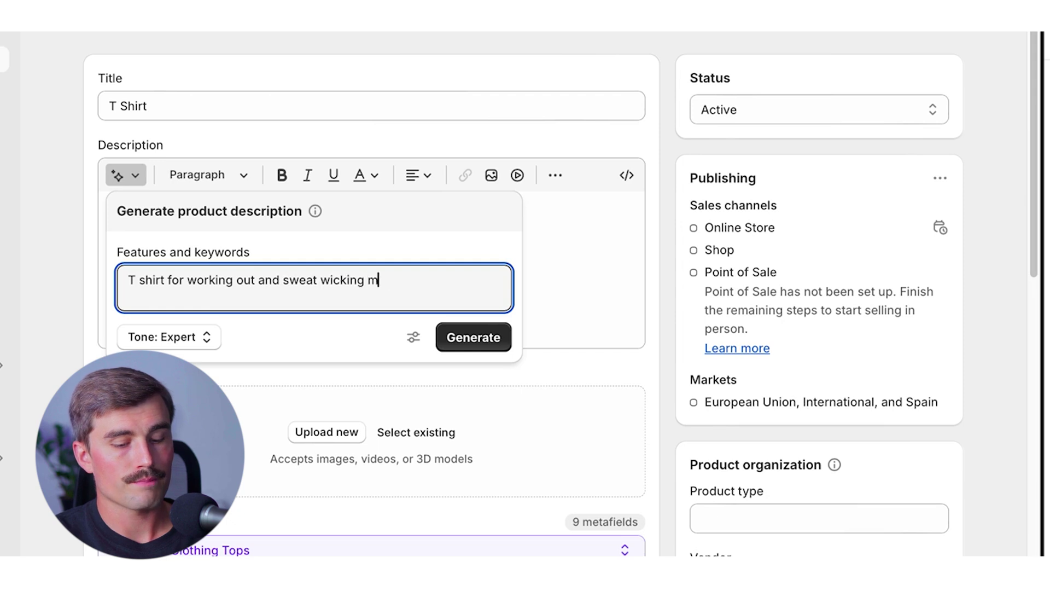
{"action": "type", "text": "aterial"}
{"action": "left_click", "coordinate": [464, 340]}
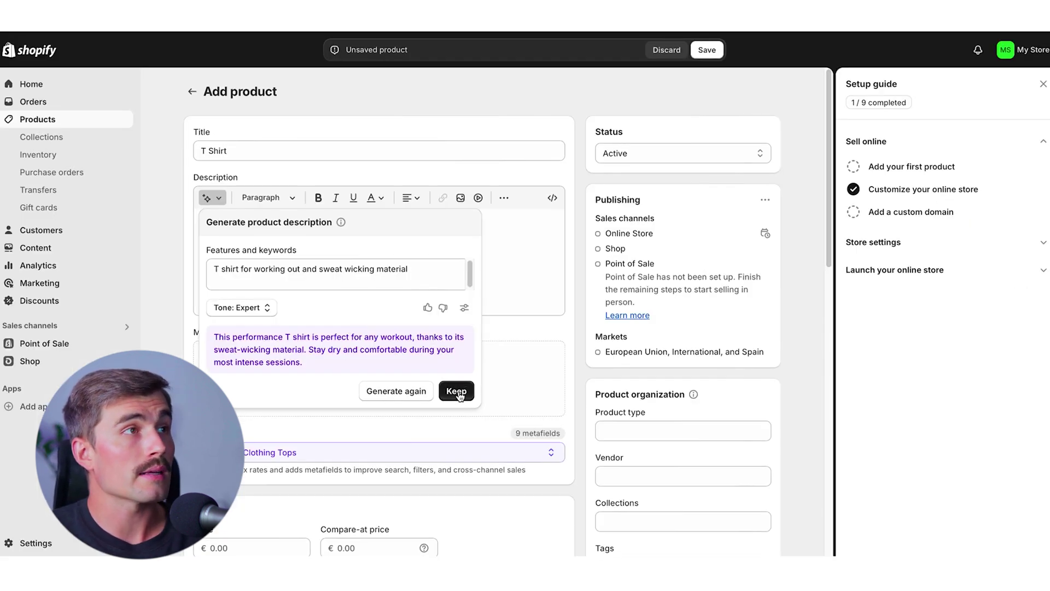
{"action": "left_click", "coordinate": [458, 394]}
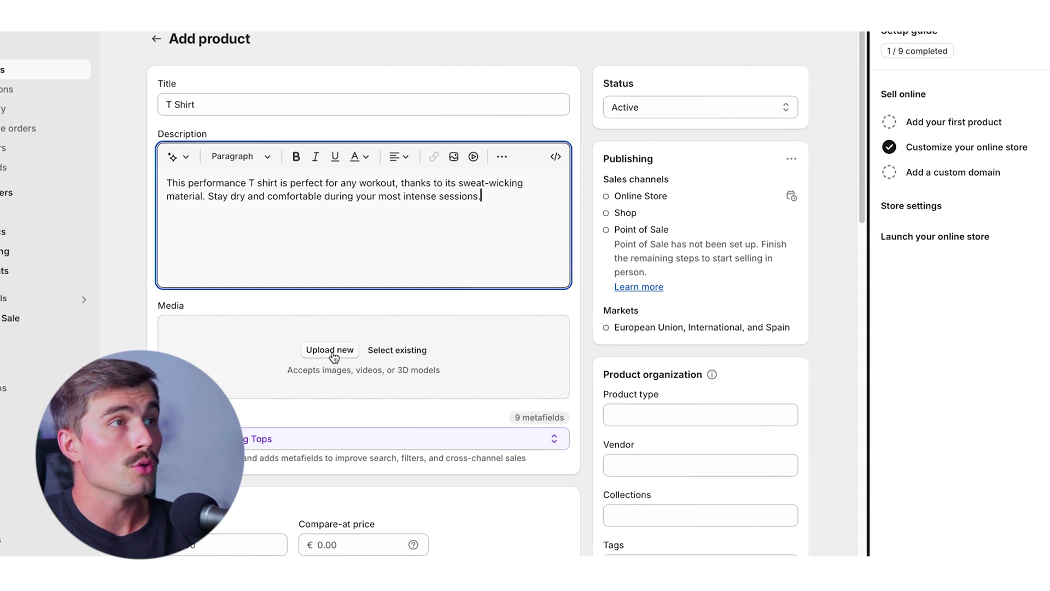
Step: Upload the istockphoto t-shirt image from the SHOPIFY folder as product media
{"action": "left_click", "coordinate": [333, 356]}
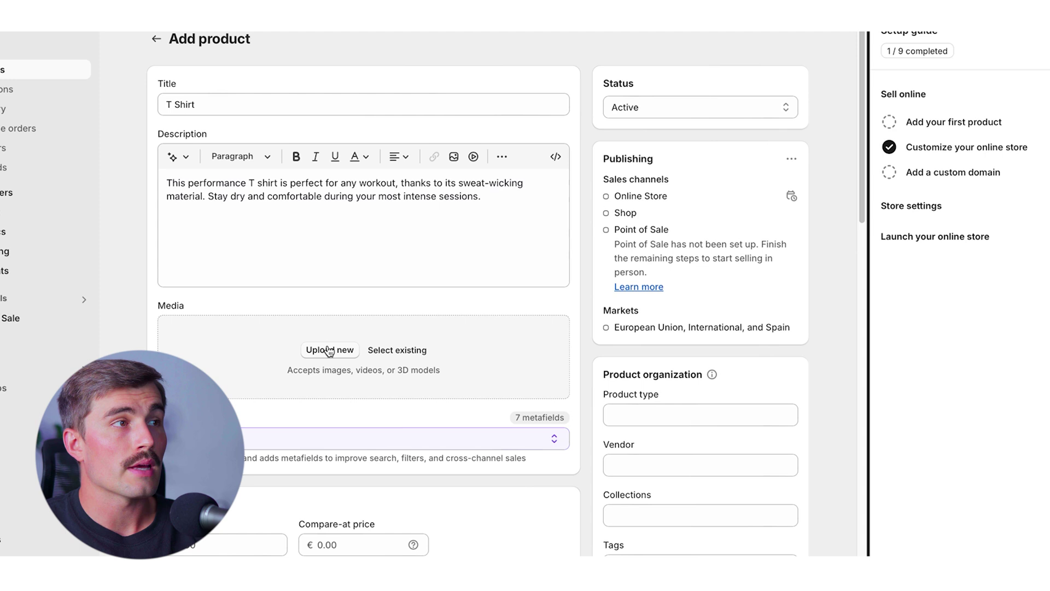
{"action": "left_click", "coordinate": [329, 350]}
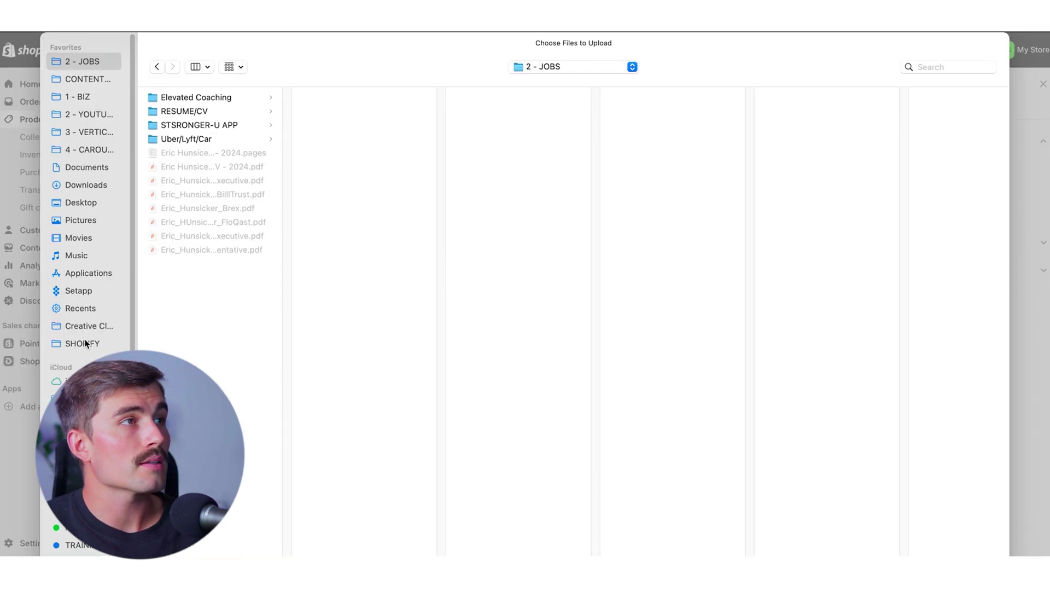
{"action": "left_click", "coordinate": [35, 318]}
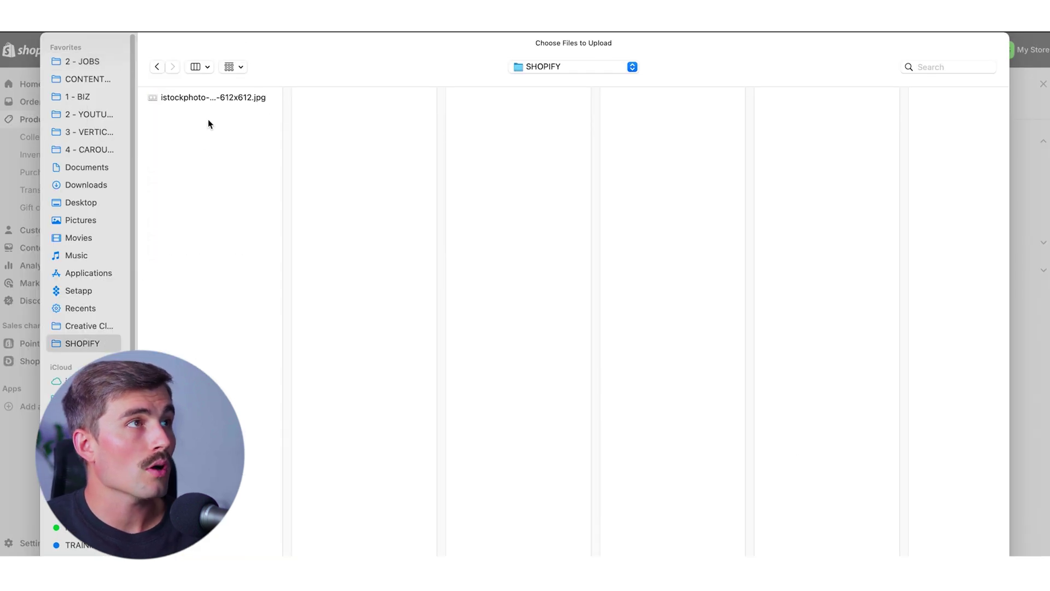
{"action": "double_click", "coordinate": [209, 97]}
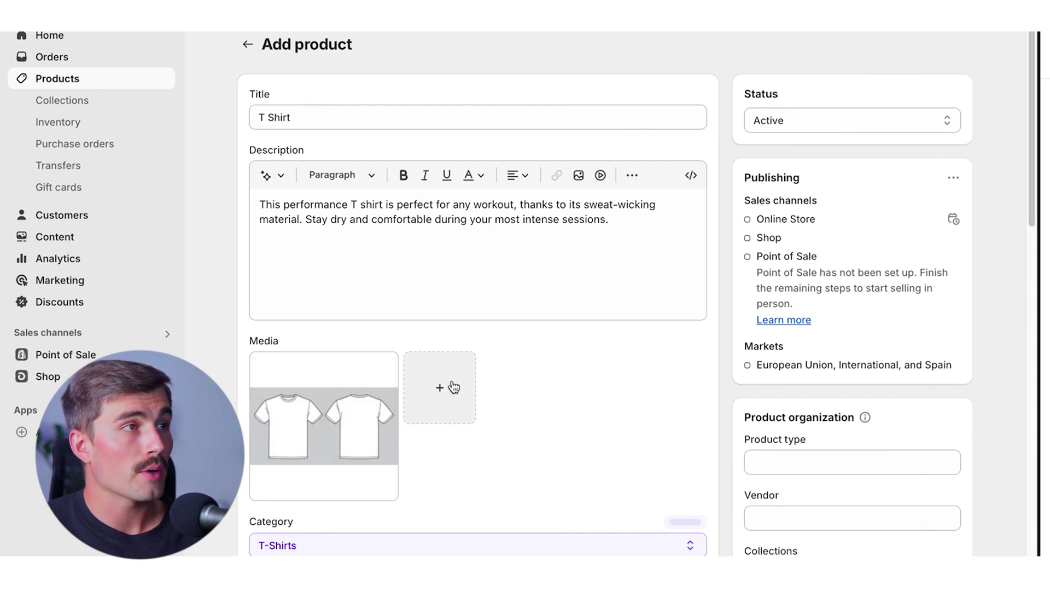
{"action": "scroll", "coordinate": [459, 391], "scroll_direction": "down", "scroll_amount": 8}
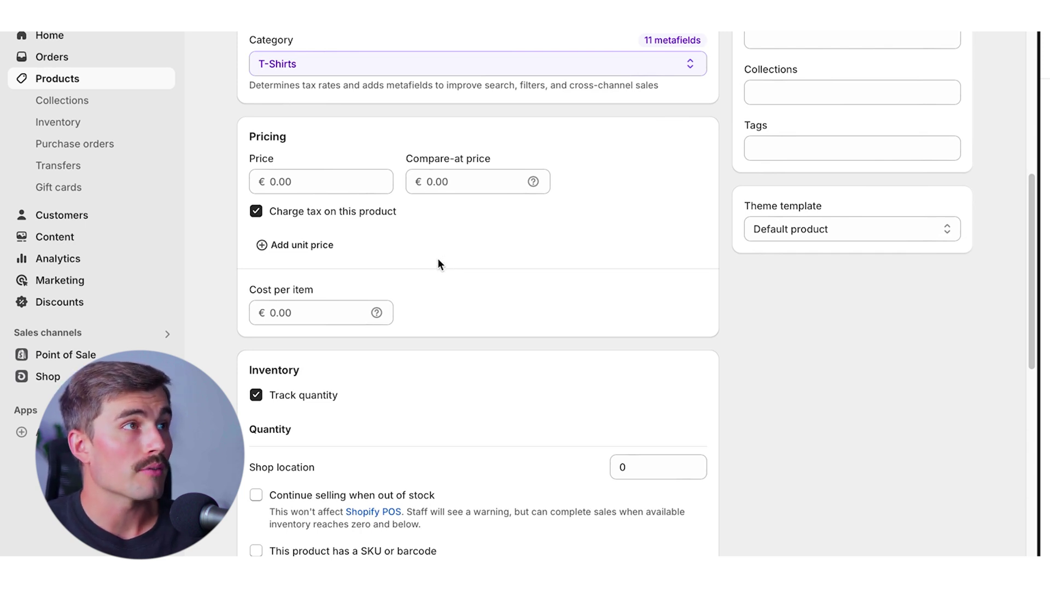
Step: Set the T Shirt price to €25.00 and cost per item to €10.00
{"action": "left_click", "coordinate": [279, 181]}
{"action": "type", "text": "25"}
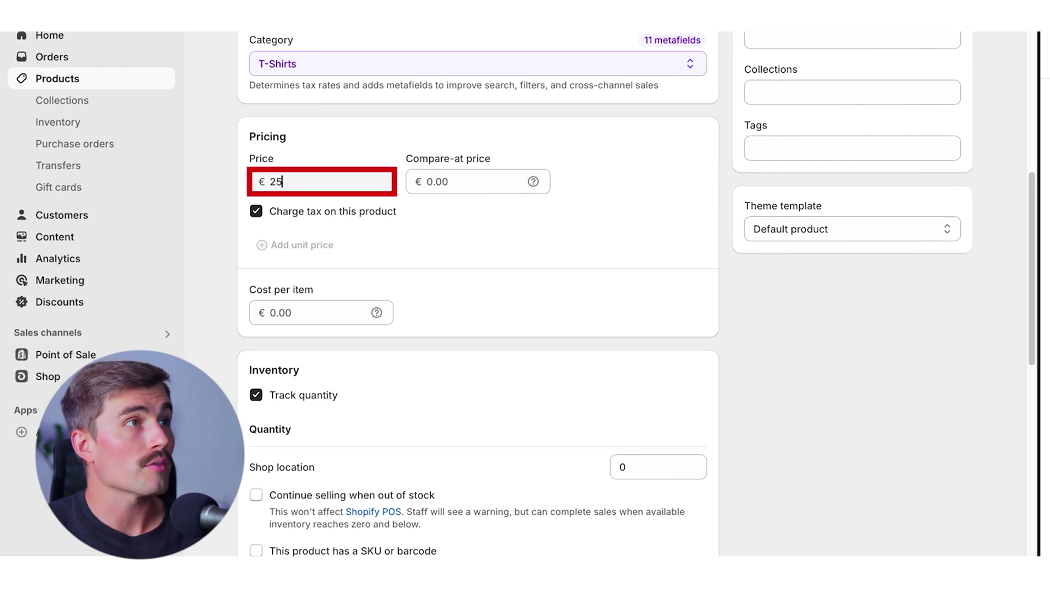
{"action": "left_click", "coordinate": [330, 312]}
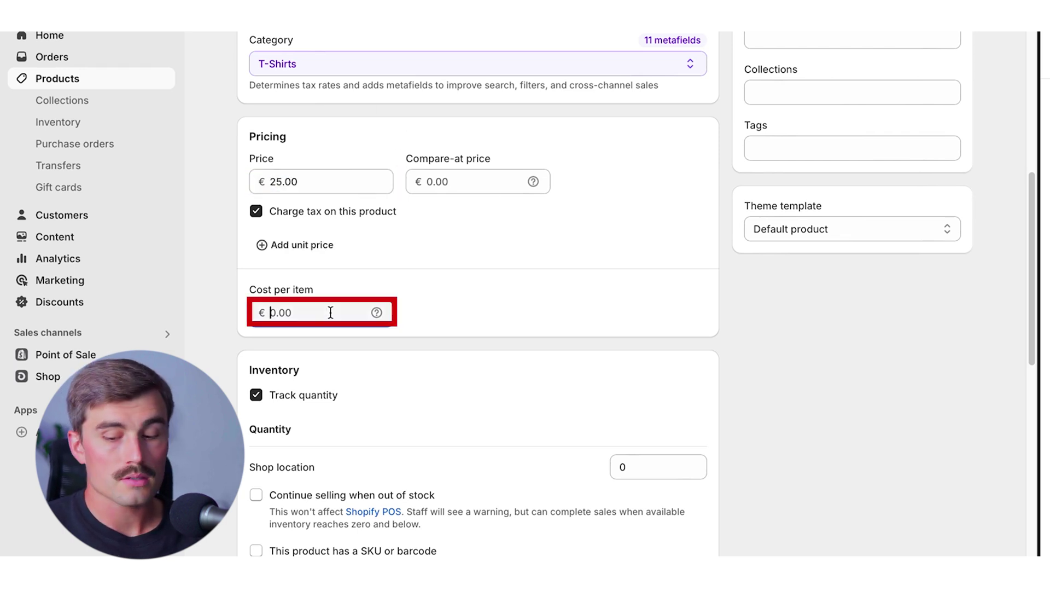
{"action": "type", "text": "10"}
{"action": "left_click", "coordinate": [437, 233]}
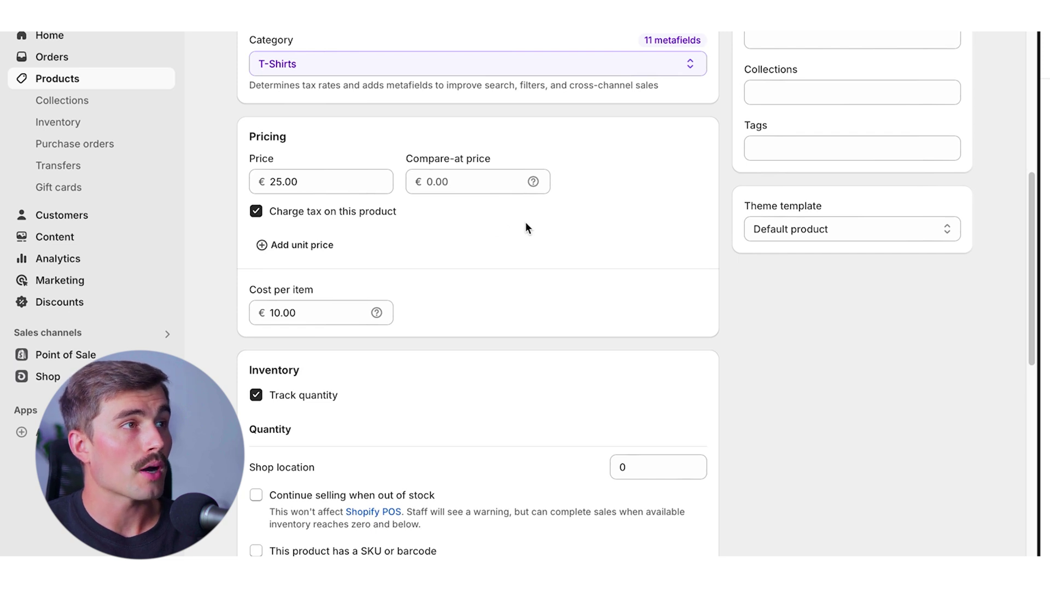
Step: Set the Shop location inventory quantity to 30
{"action": "scroll", "coordinate": [528, 219], "scroll_direction": "down", "scroll_amount": 3}
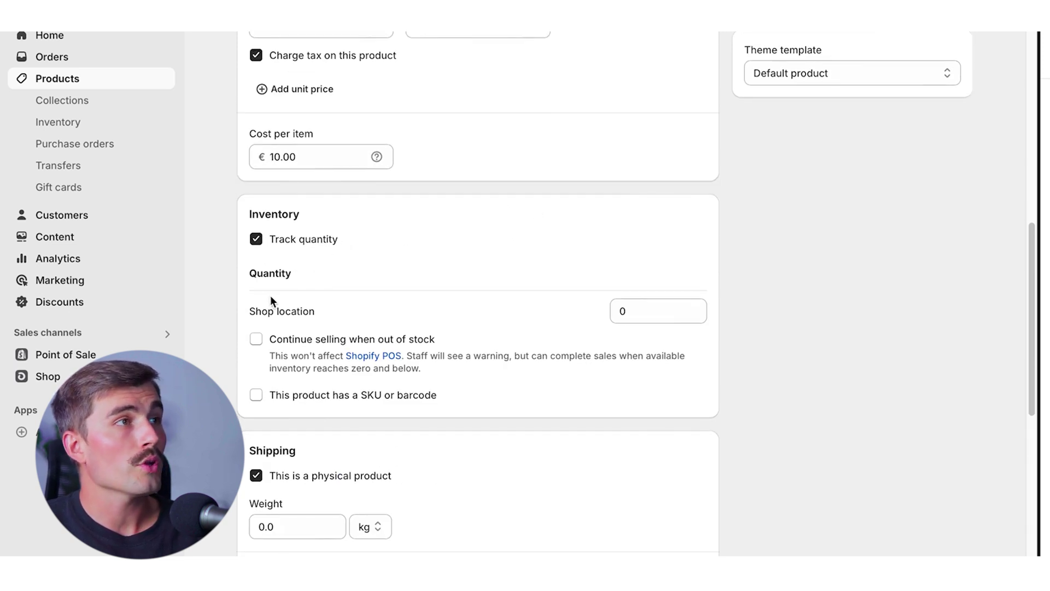
{"action": "left_click", "coordinate": [661, 310]}
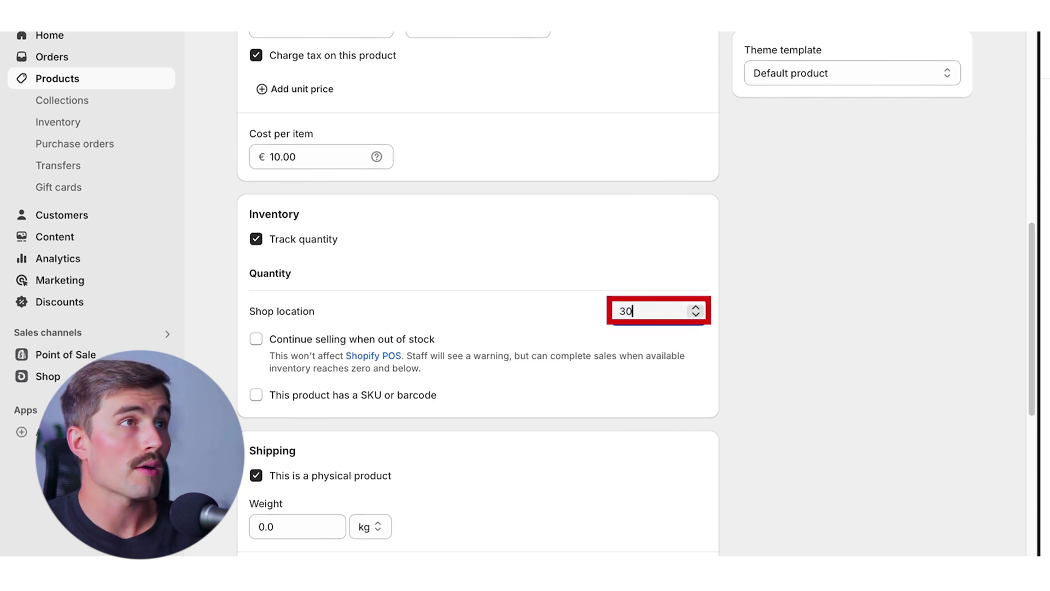
{"action": "left_click", "coordinate": [792, 240]}
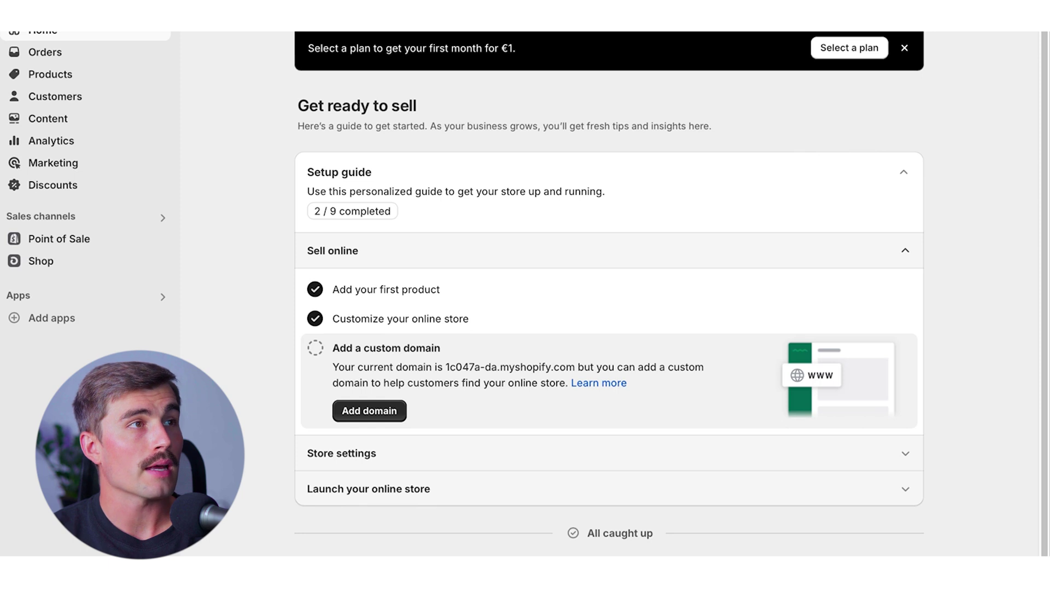
Step: Review General settings and the store currency menu, leaving Euro (EUR €) unchanged
{"action": "left_click", "coordinate": [39, 413]}
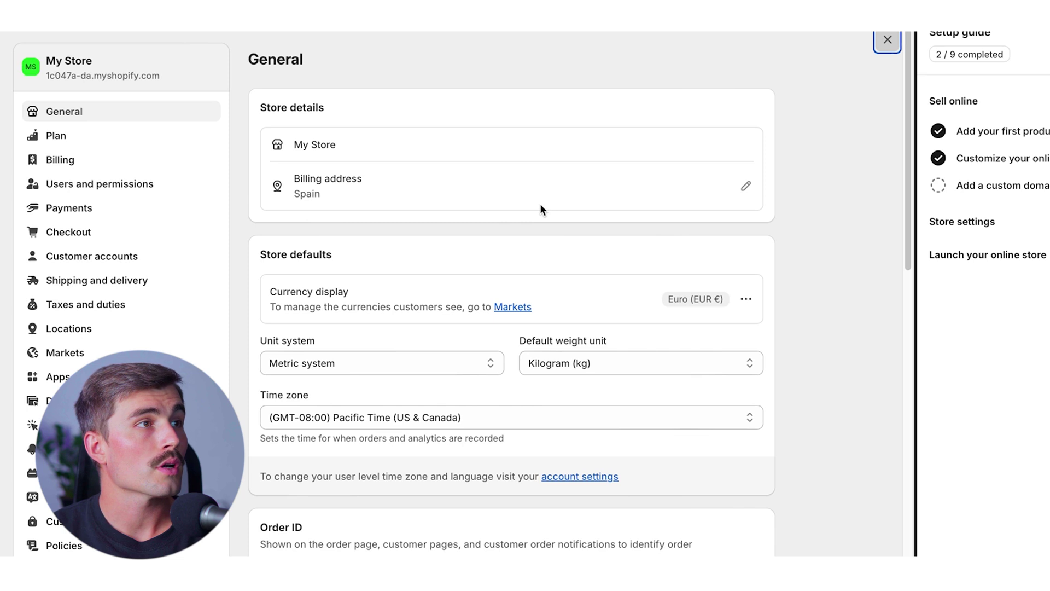
{"action": "scroll", "coordinate": [541, 207], "scroll_direction": "down", "scroll_amount": 1}
{"action": "scroll", "coordinate": [542, 208], "scroll_direction": "down", "scroll_amount": 9}
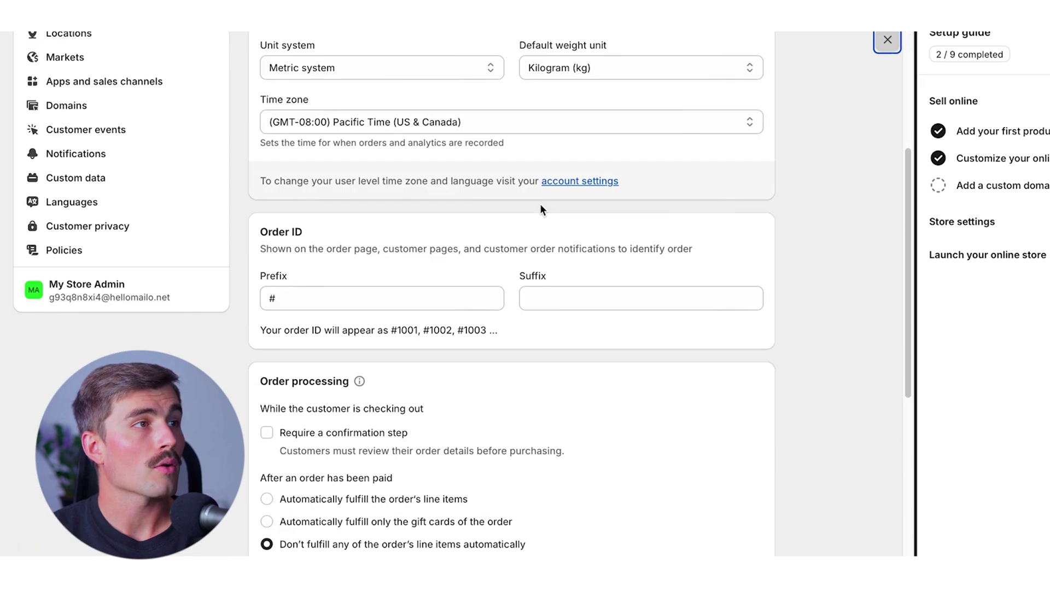
{"action": "scroll", "coordinate": [541, 205], "scroll_direction": "up", "scroll_amount": 10}
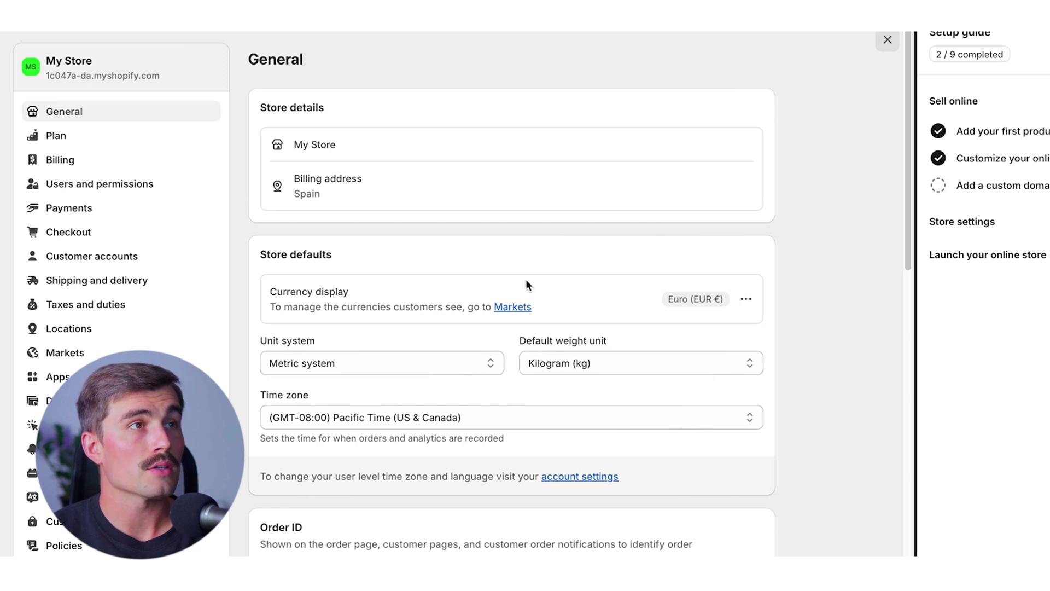
{"action": "left_click", "coordinate": [748, 299]}
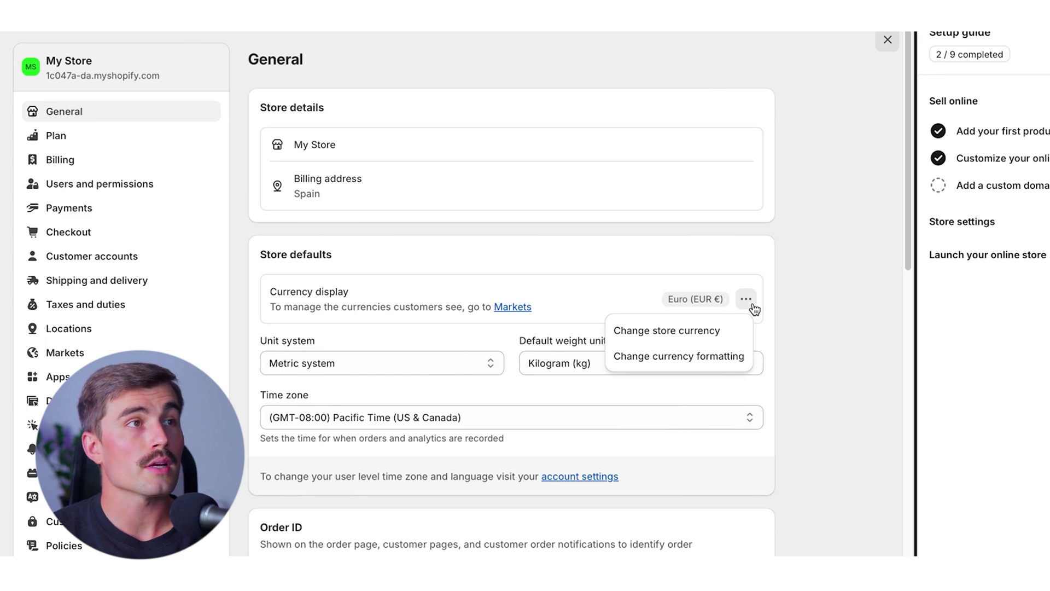
{"action": "left_click", "coordinate": [694, 332]}
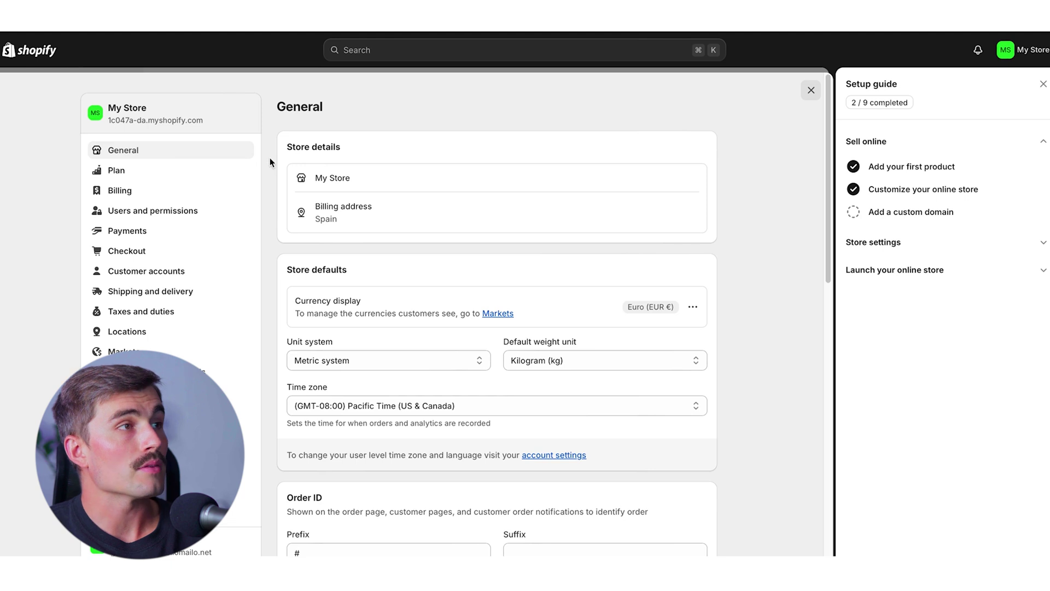
Step: In Payments, start the Shopify Payments account setup and begin the business details step
{"action": "left_click", "coordinate": [128, 232]}
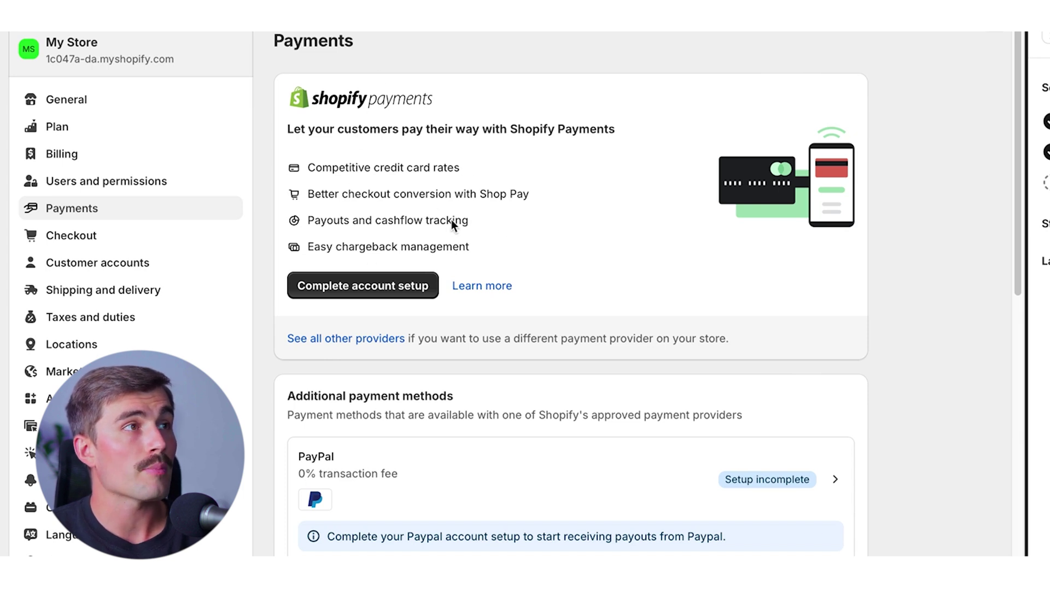
{"action": "left_click", "coordinate": [350, 284]}
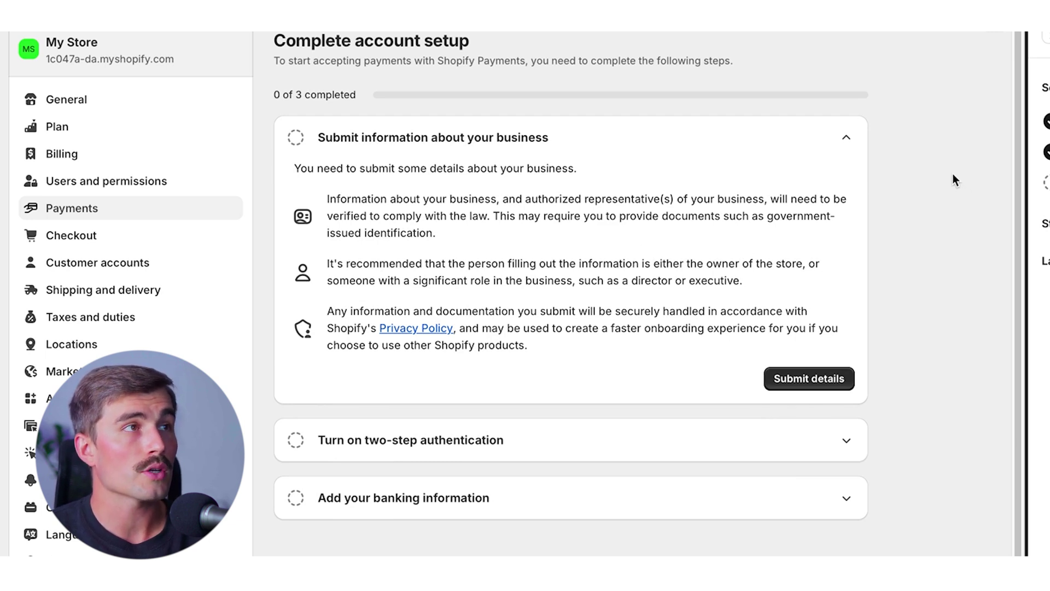
{"action": "left_click", "coordinate": [793, 381]}
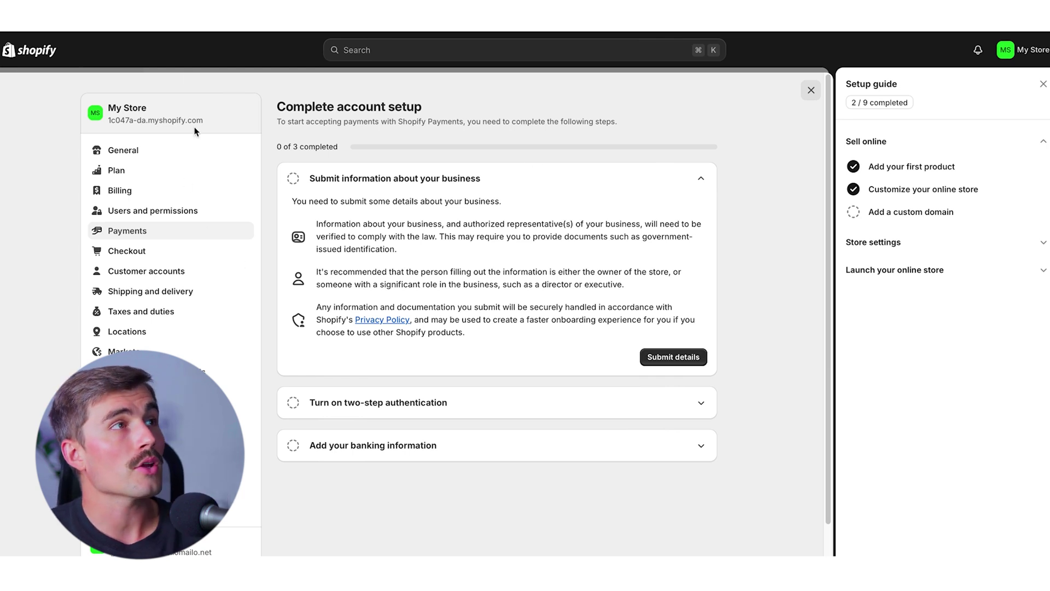
Step: Open the General shipping profile and start adding a new rate for the España zone
{"action": "left_click", "coordinate": [157, 296]}
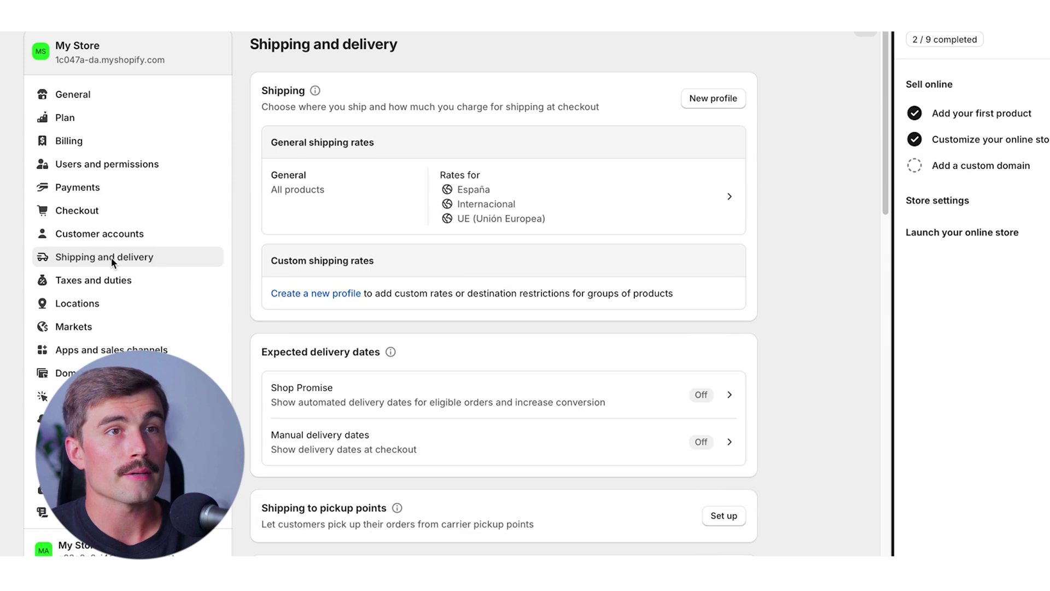
{"action": "left_click", "coordinate": [393, 199]}
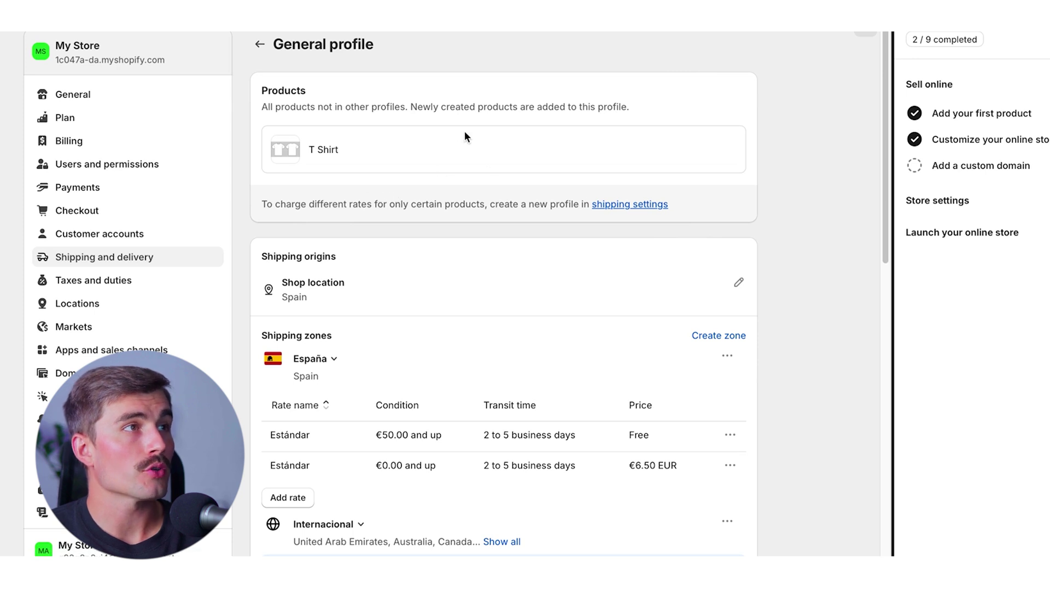
{"action": "scroll", "coordinate": [446, 167], "scroll_direction": "down", "scroll_amount": 1}
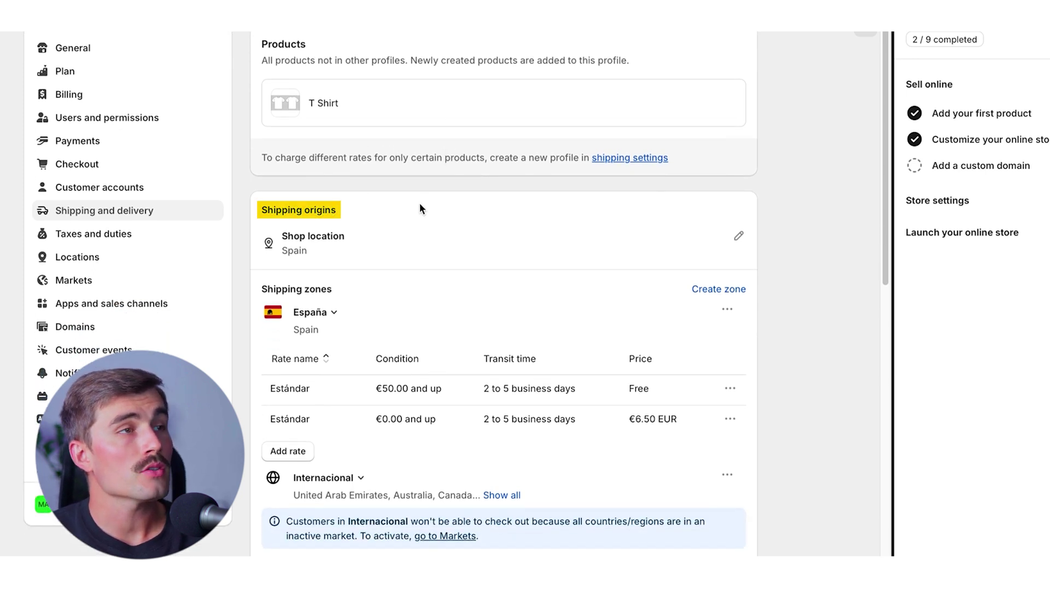
{"action": "scroll", "coordinate": [331, 437], "scroll_direction": "down", "scroll_amount": 1}
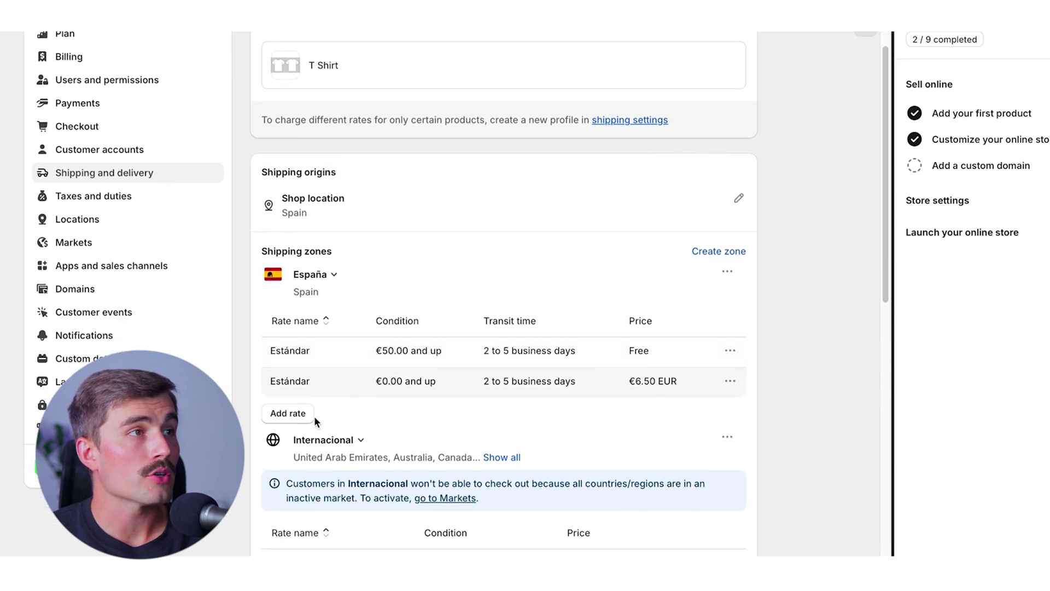
{"action": "left_click", "coordinate": [298, 416]}
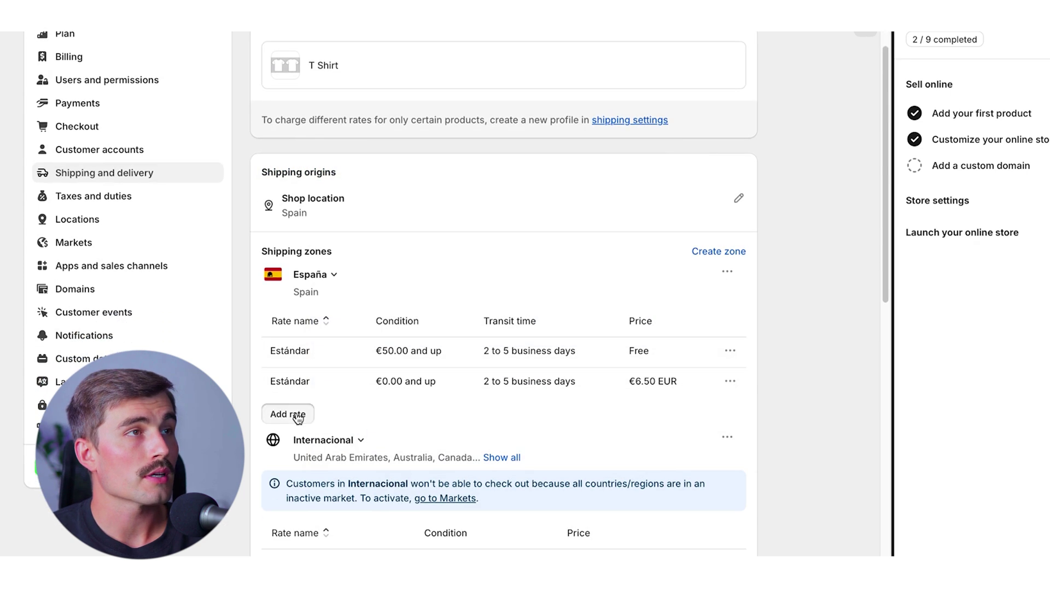
{"action": "left_click", "coordinate": [298, 417]}
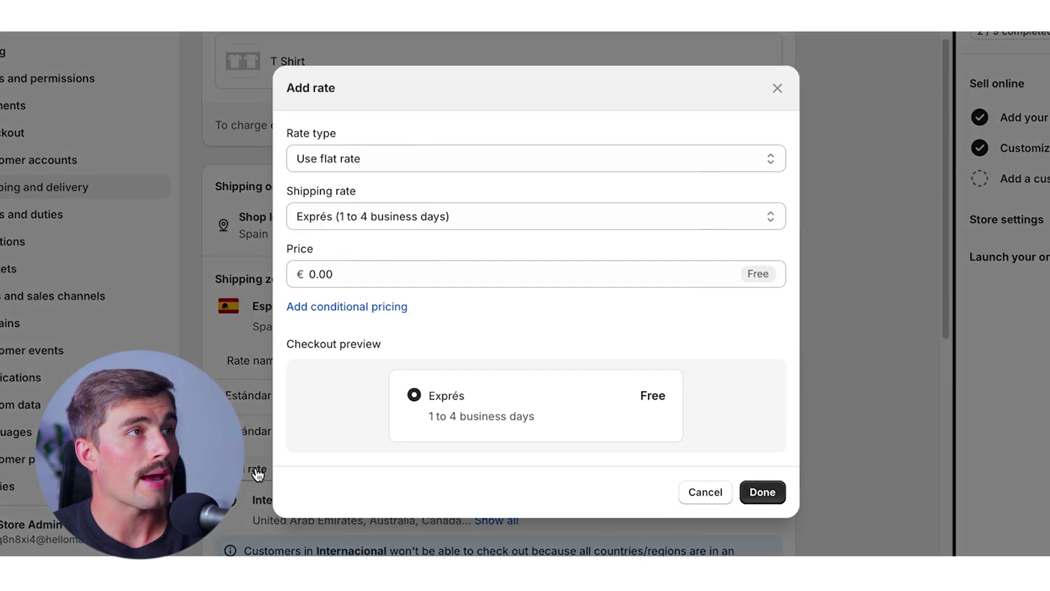
{"action": "left_click", "coordinate": [391, 154]}
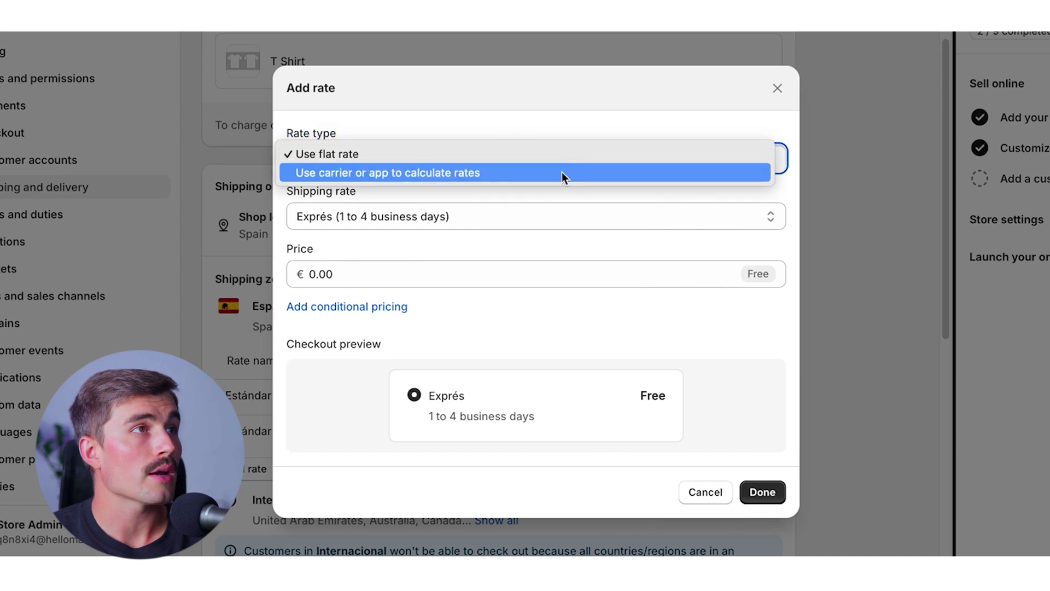
{"action": "left_click", "coordinate": [505, 217]}
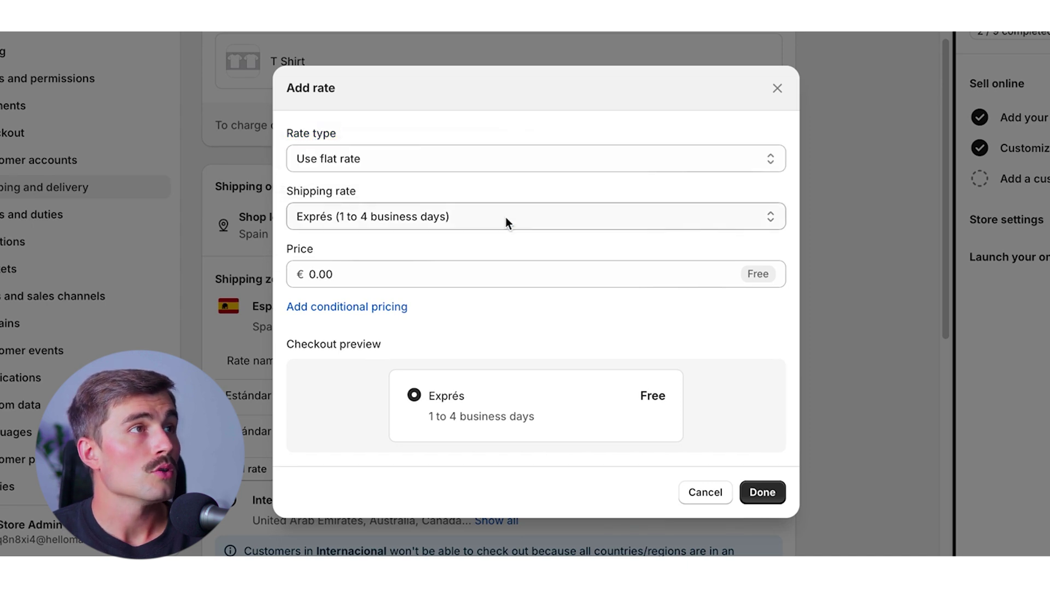
{"action": "left_click", "coordinate": [505, 216]}
{"action": "left_click", "coordinate": [505, 217]}
{"action": "left_click", "coordinate": [475, 265]}
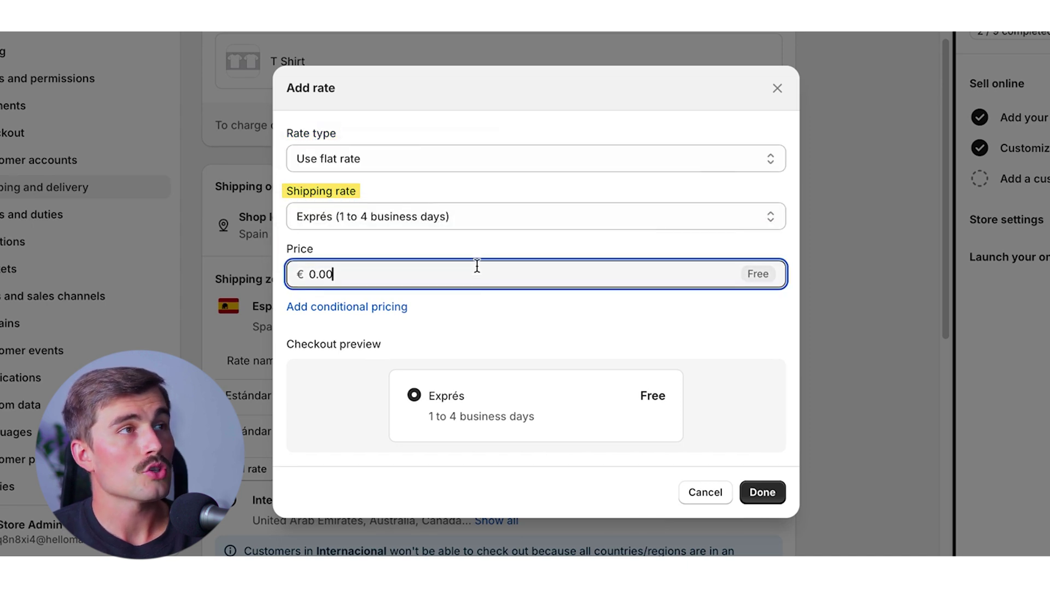
{"action": "left_click", "coordinate": [699, 493]}
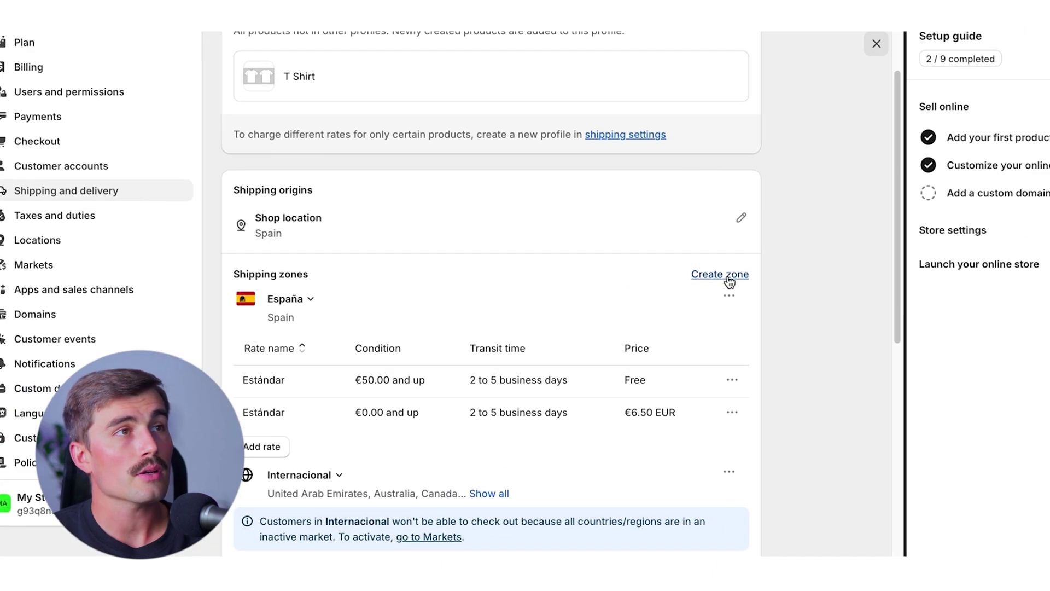
Step: Open the Create new shipping zone dialog from the Shipping zones section
{"action": "left_click", "coordinate": [727, 278]}
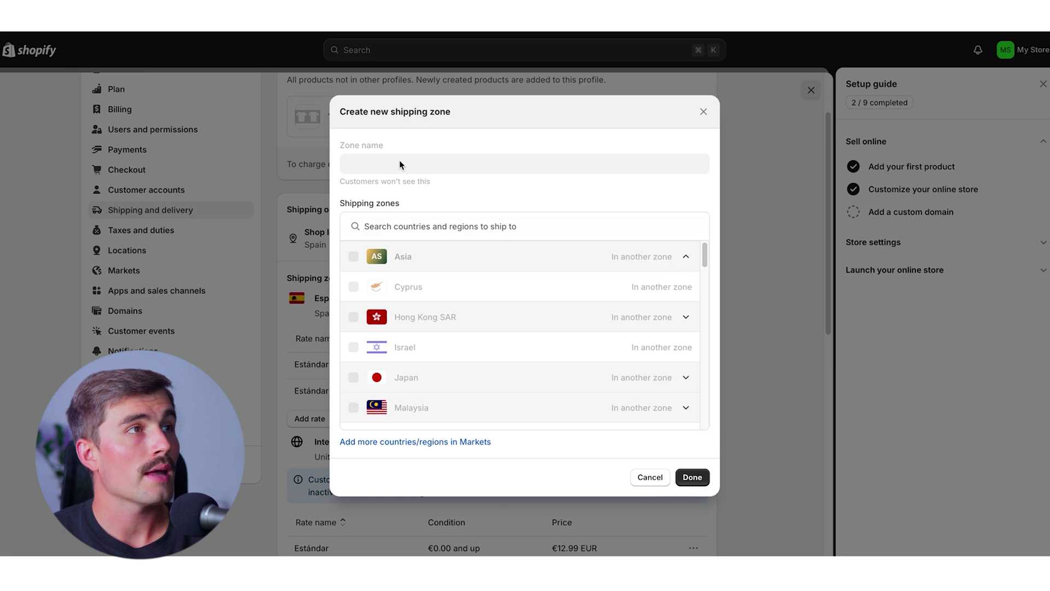